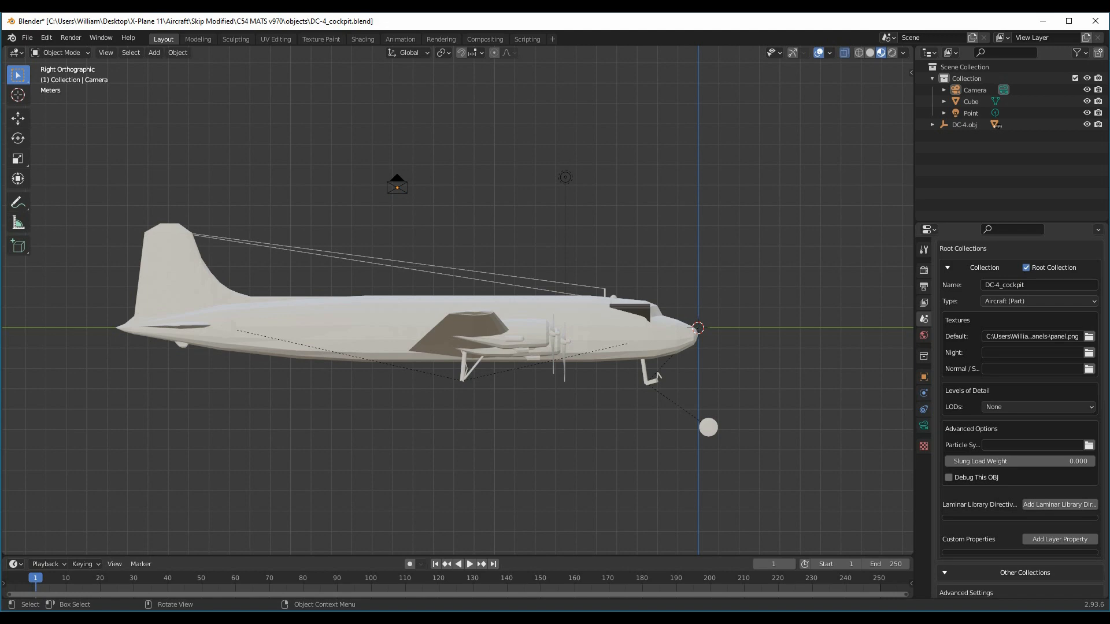
Step: Nudge the cockpit cube about 0.06 m back and about 0.17 m forward along the fuselage in side view
key("alt+Tab")
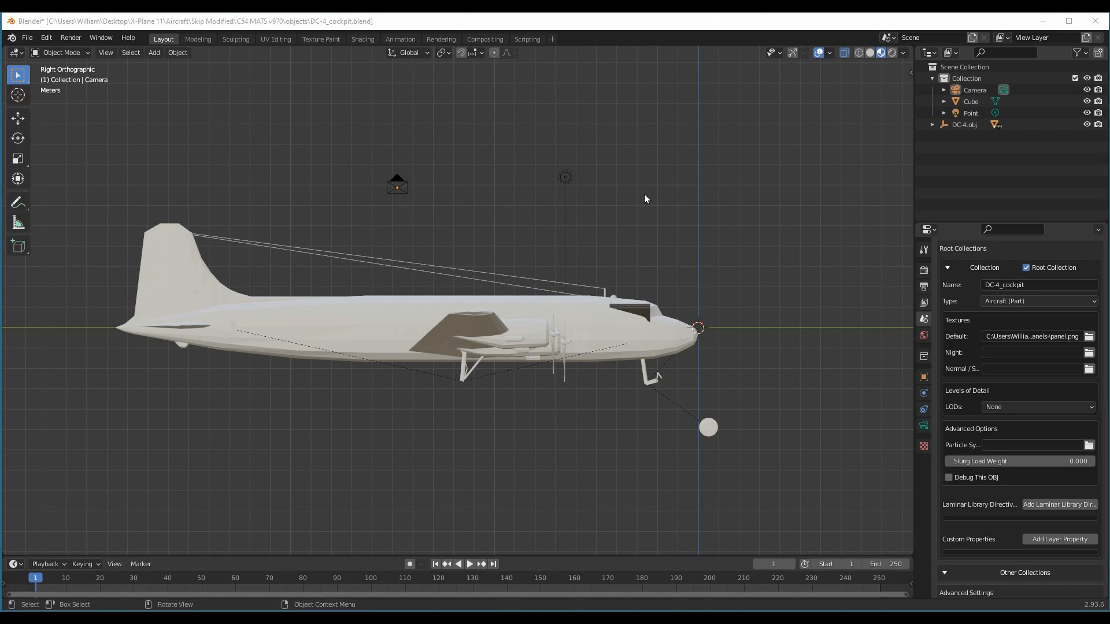
left_click(644, 305)
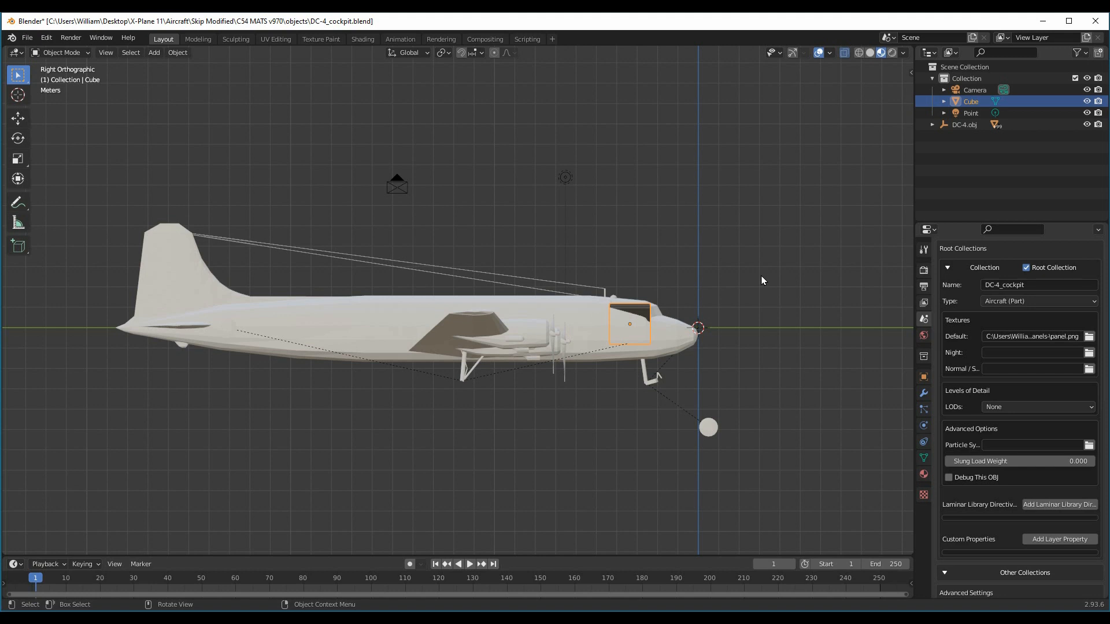
key("g")
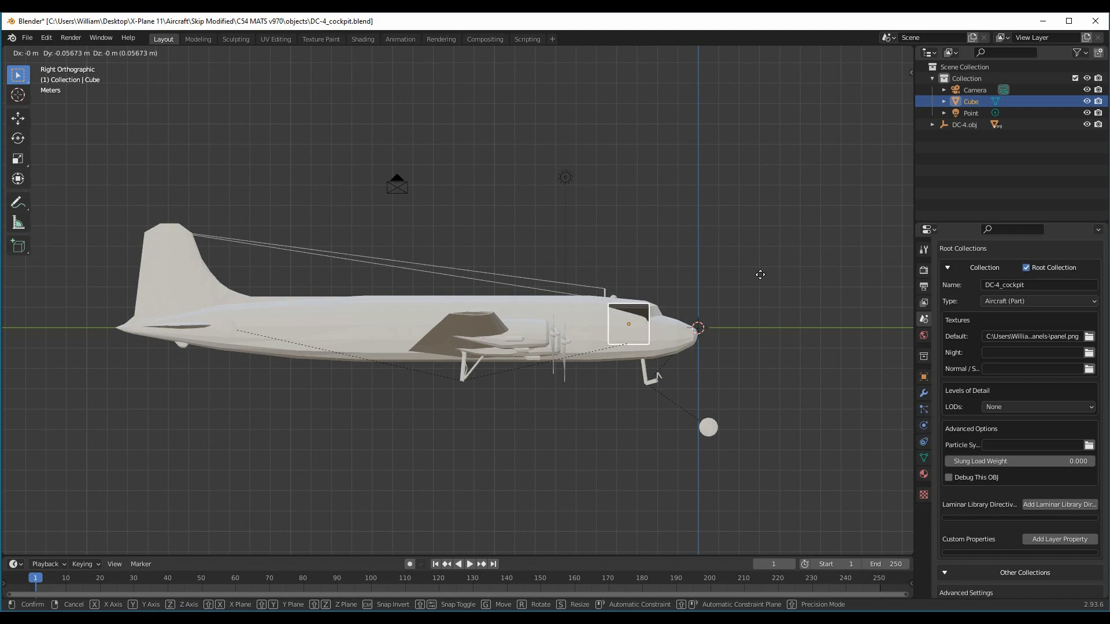
left_click(761, 275)
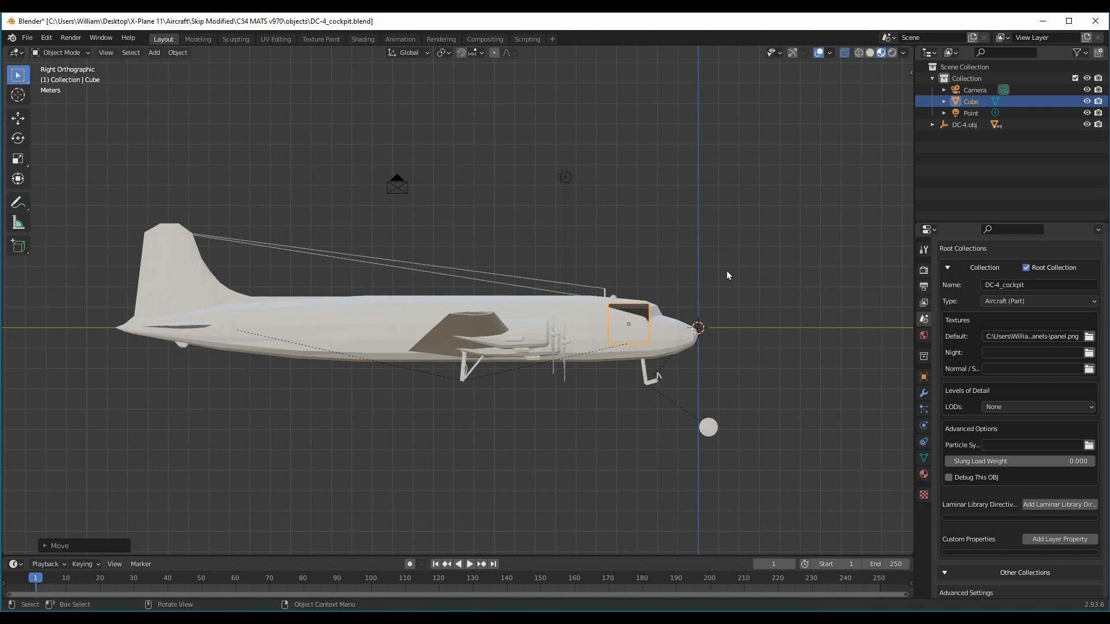
key("g")
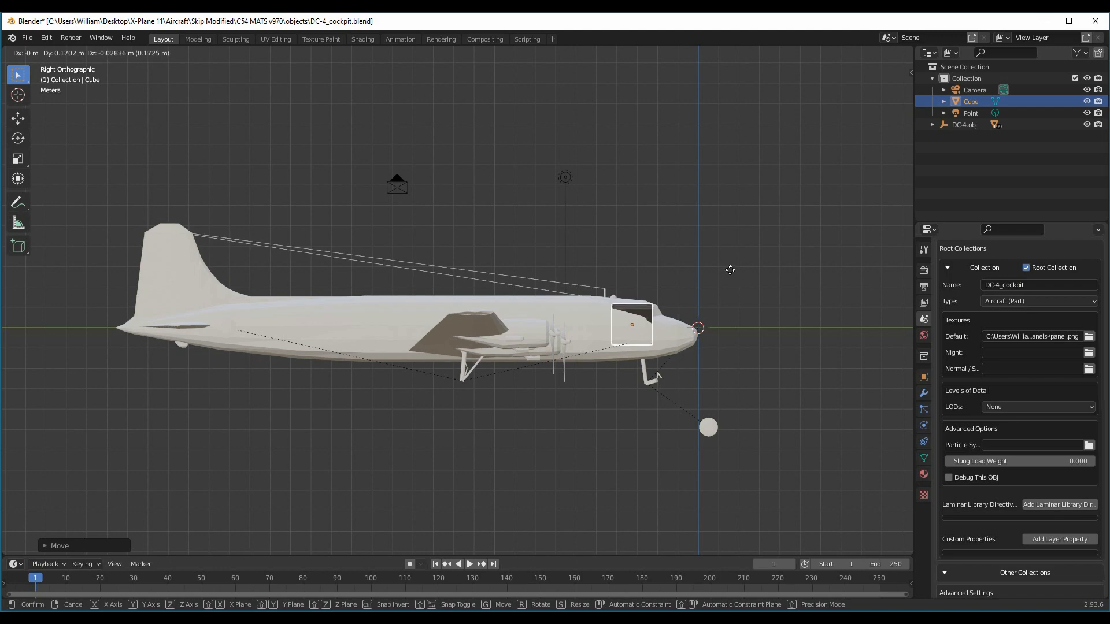
left_click(729, 270)
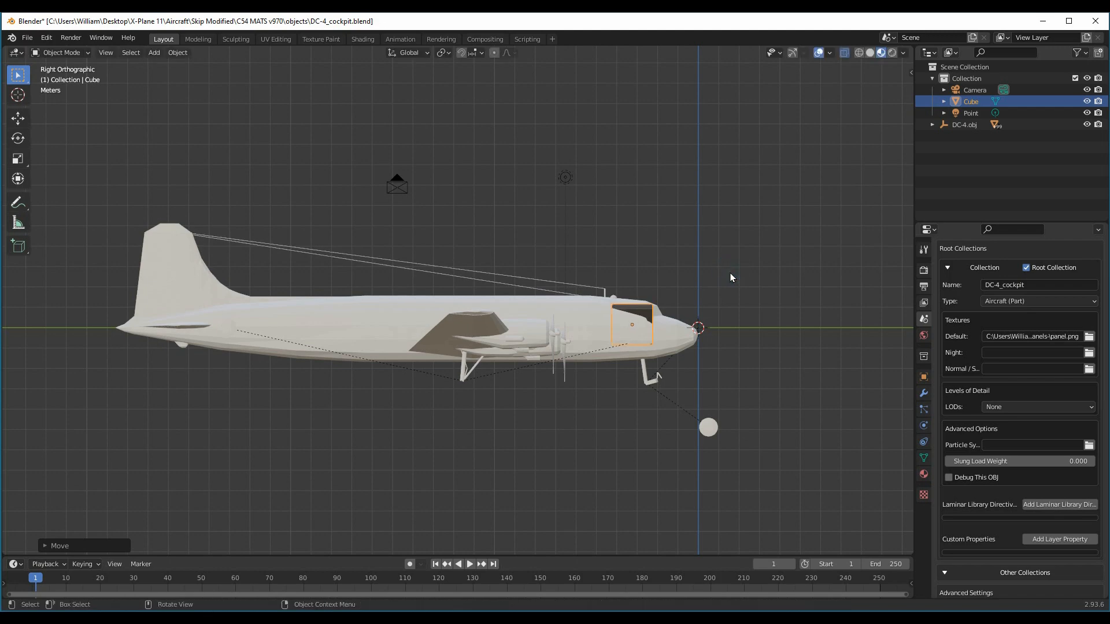
key("KP_1")
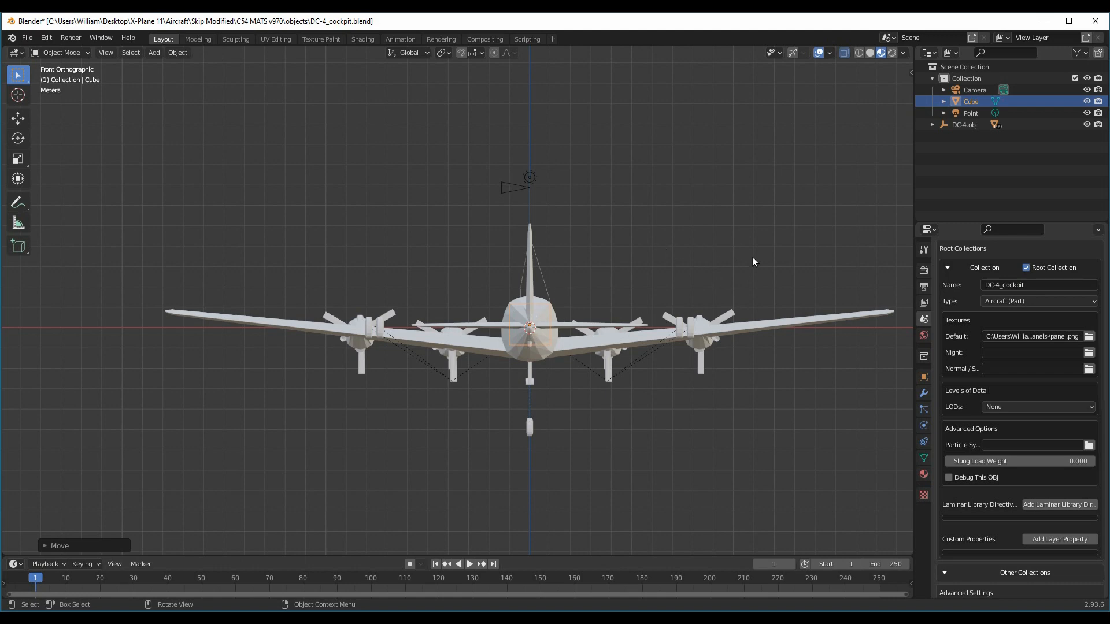
key("KP_3")
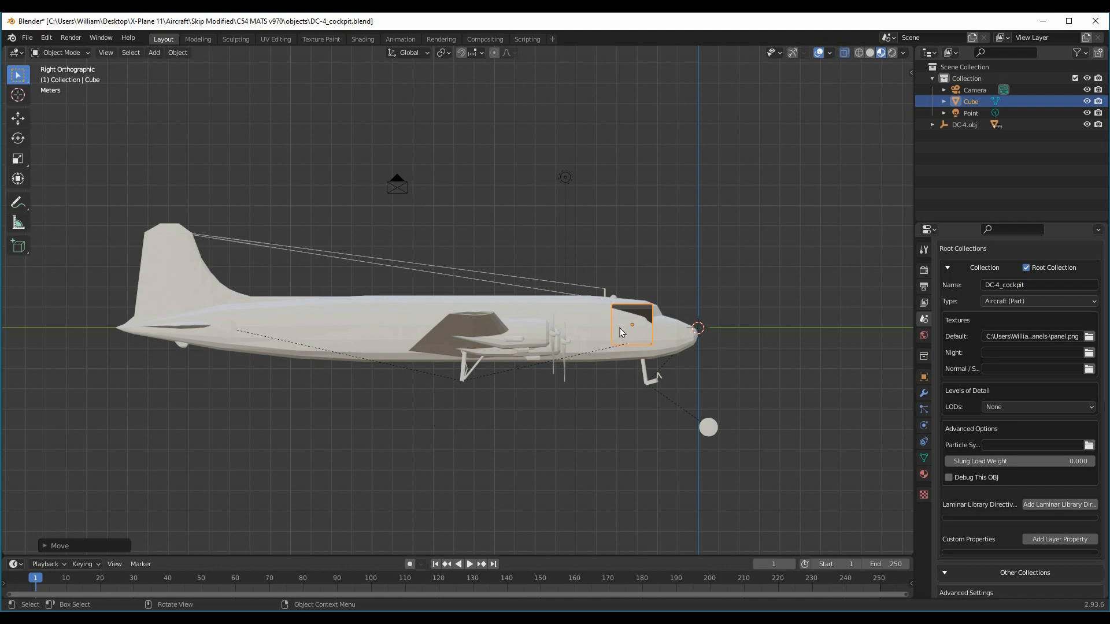
Step: Scale down the cockpit cube and move it about 0.48 m forward and 0.26 m up behind the windshield
left_click(759, 256)
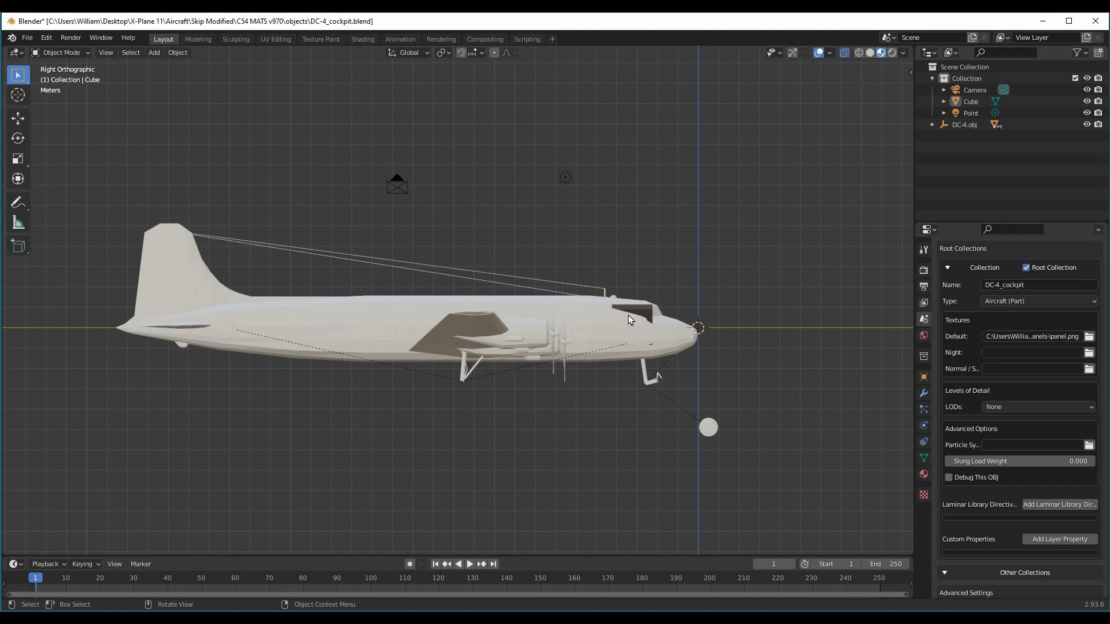
left_click(646, 309)
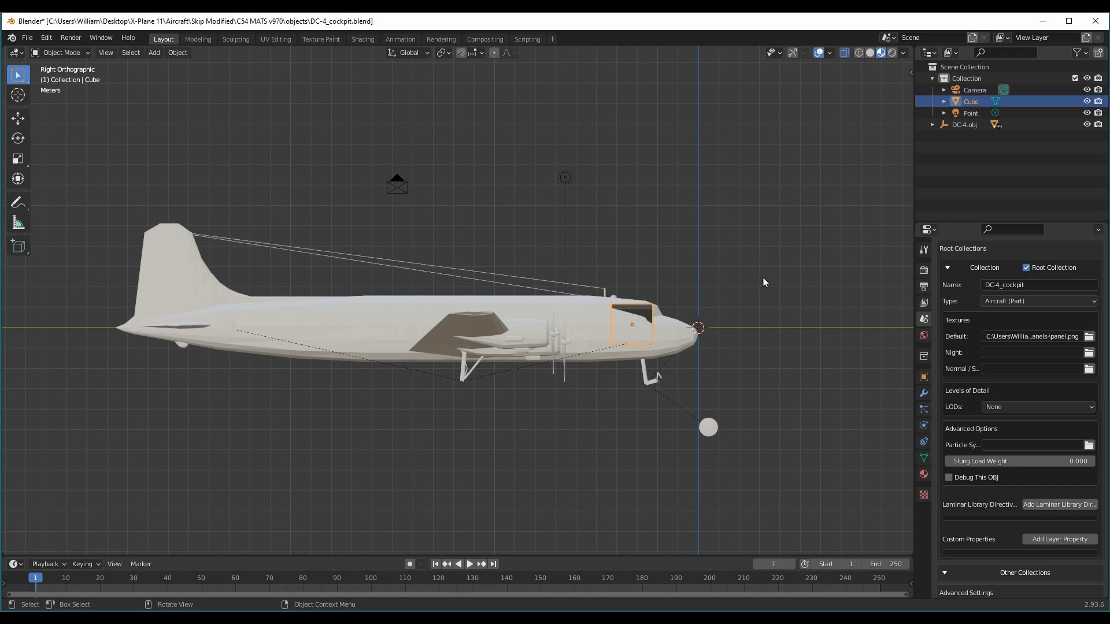
key("s")
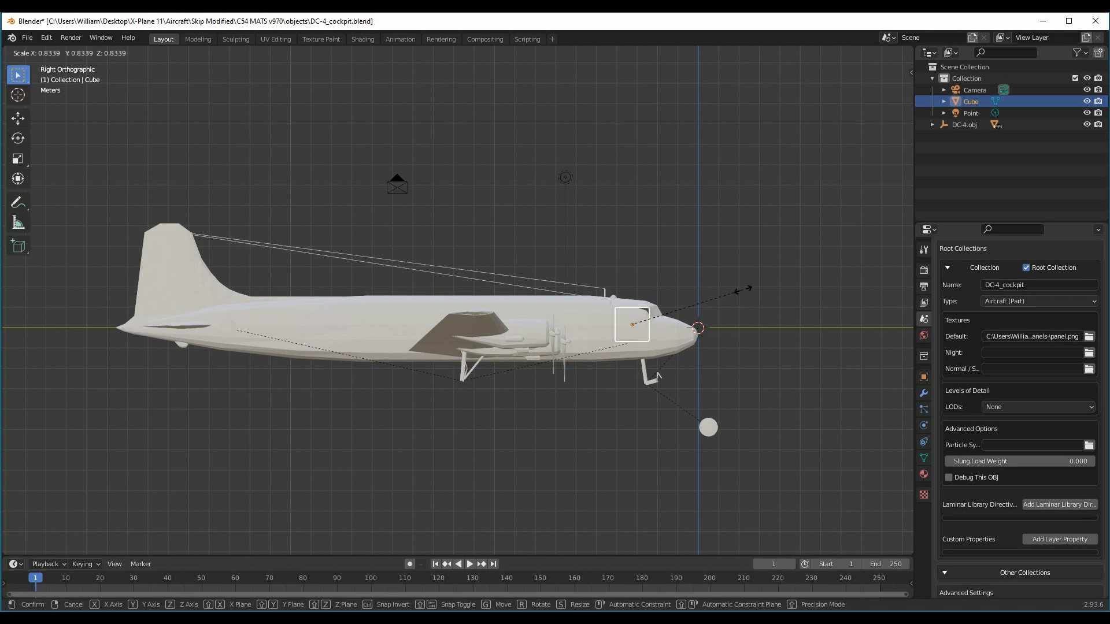
left_click(715, 308)
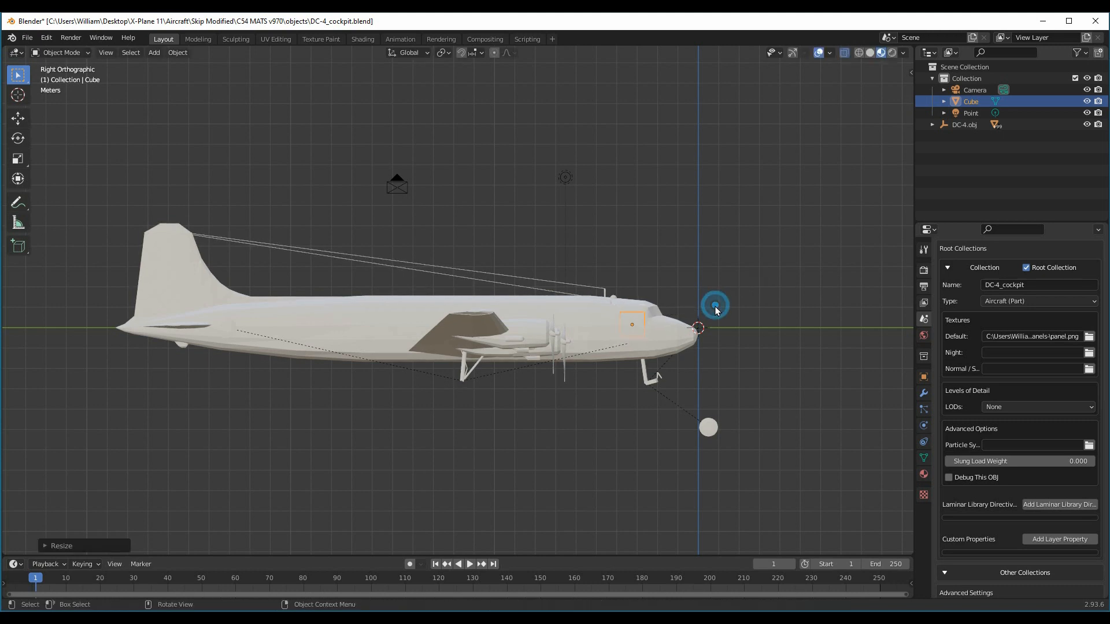
key("g")
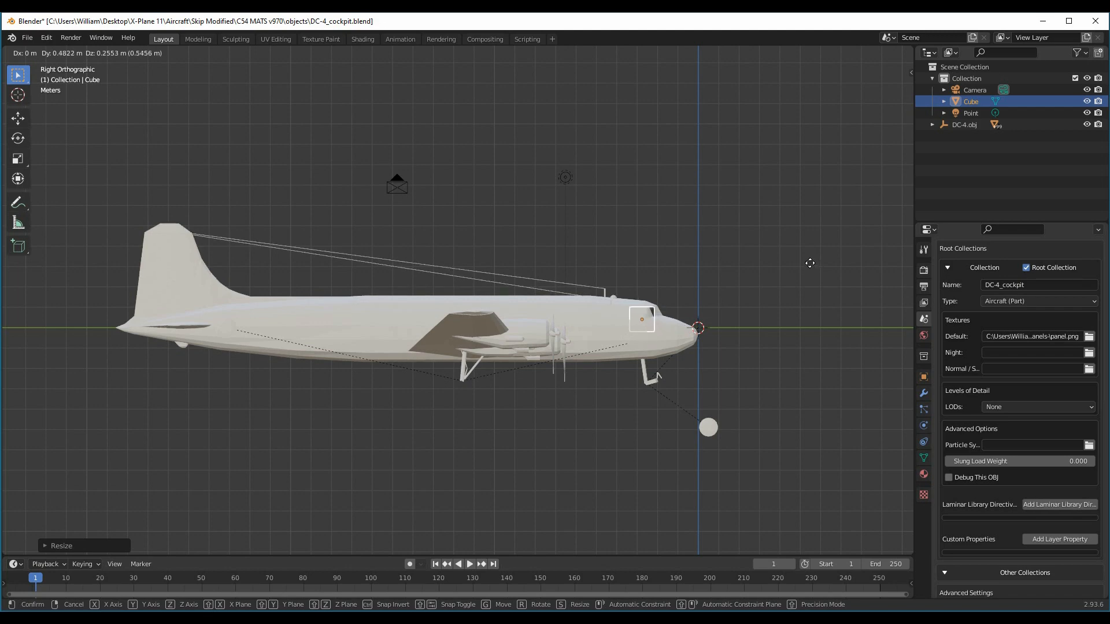
left_click(809, 263)
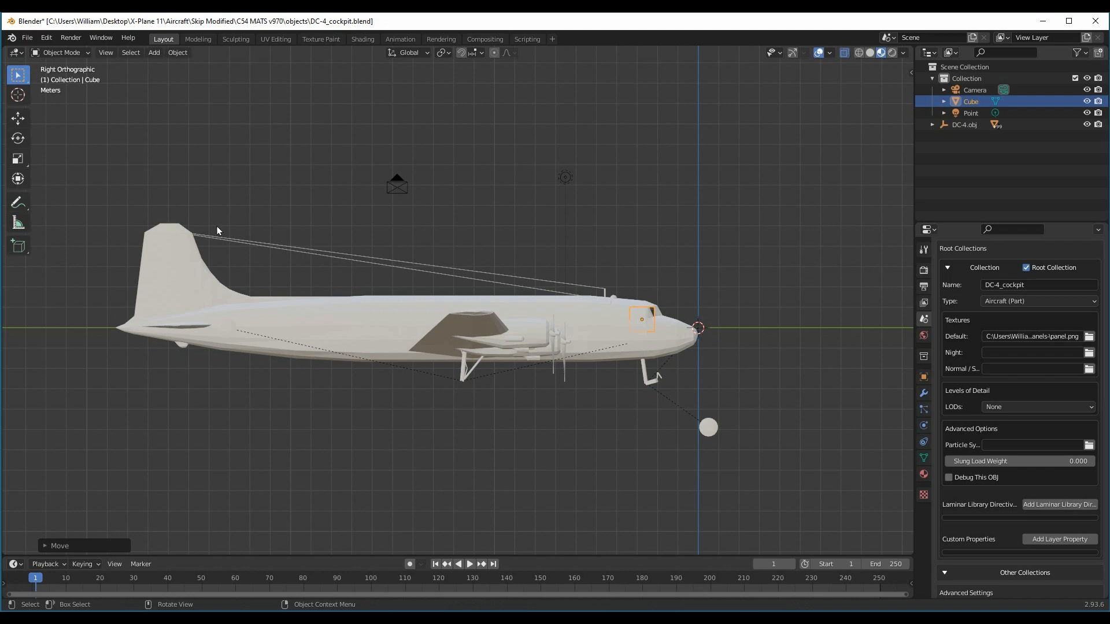
Step: Save the blend file and bring the X-Plane export settings of the scene into view
left_click(27, 39)
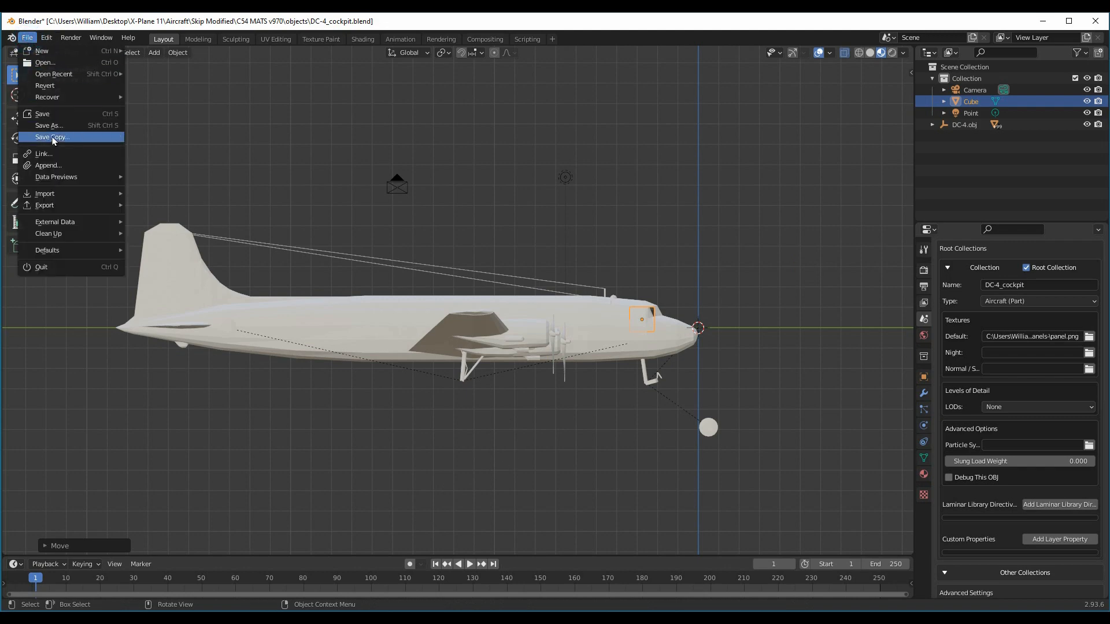
left_click(47, 118)
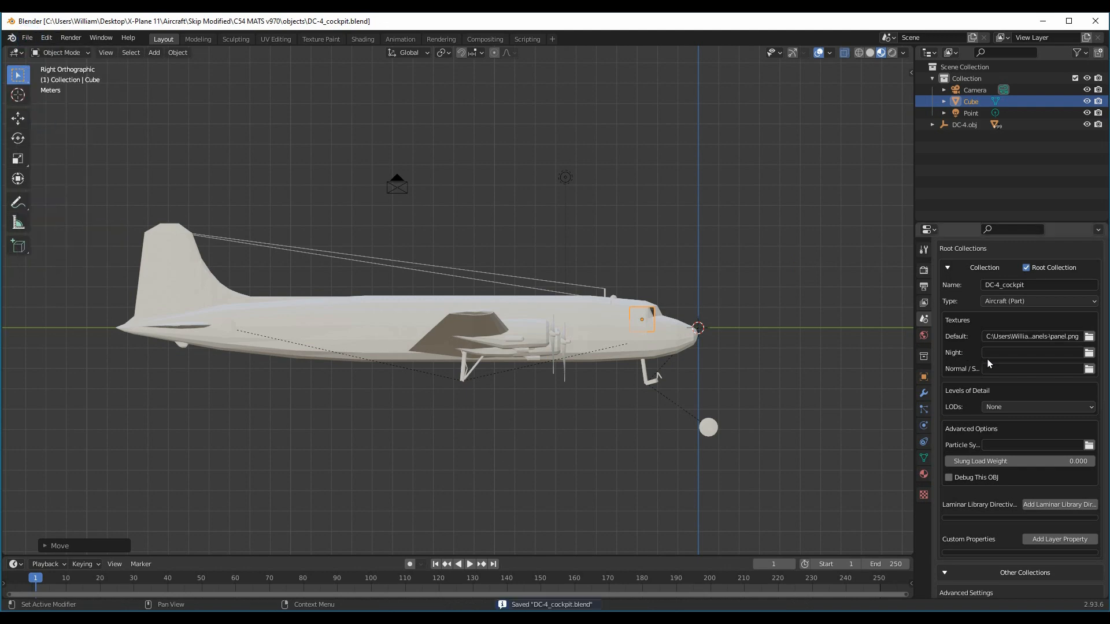
left_click(925, 318)
scroll(1063, 374, "up", 5)
scroll(1062, 369, "up", 6)
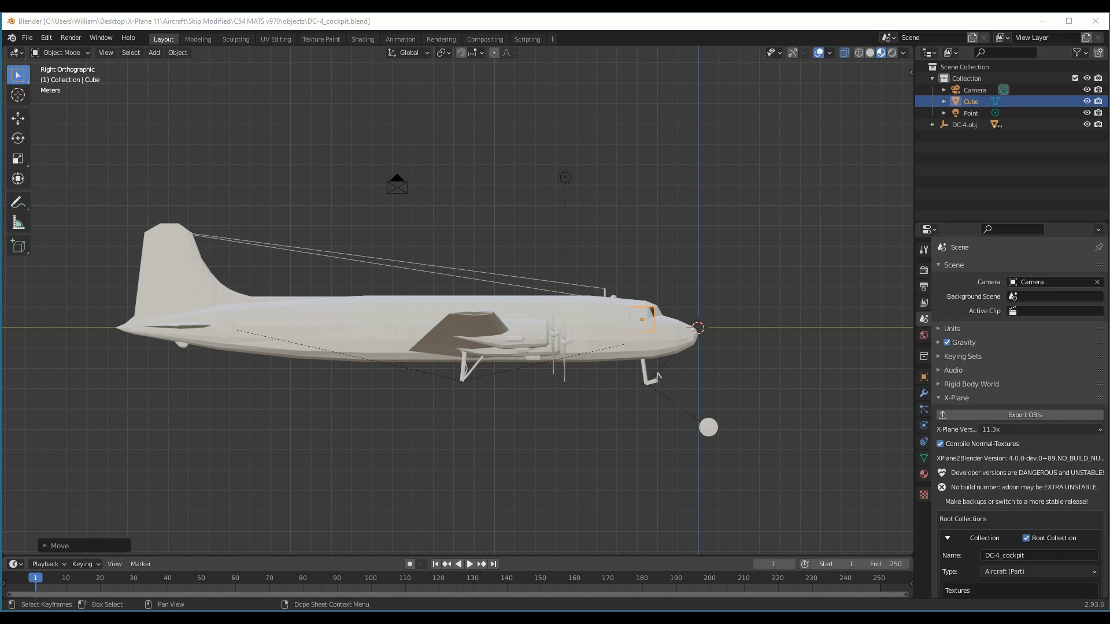
Step: Switch to Plane Maker and clear the last DC-4_cockpit.obj entry from the aircraft's Misc Objects
key("alt+Tab")
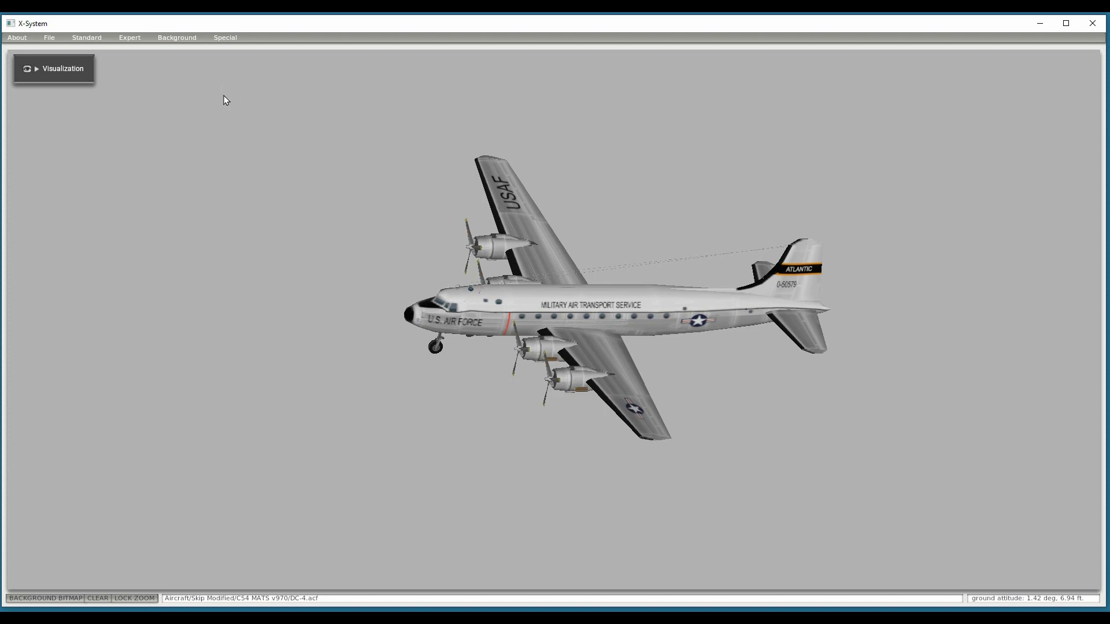
left_click(89, 40)
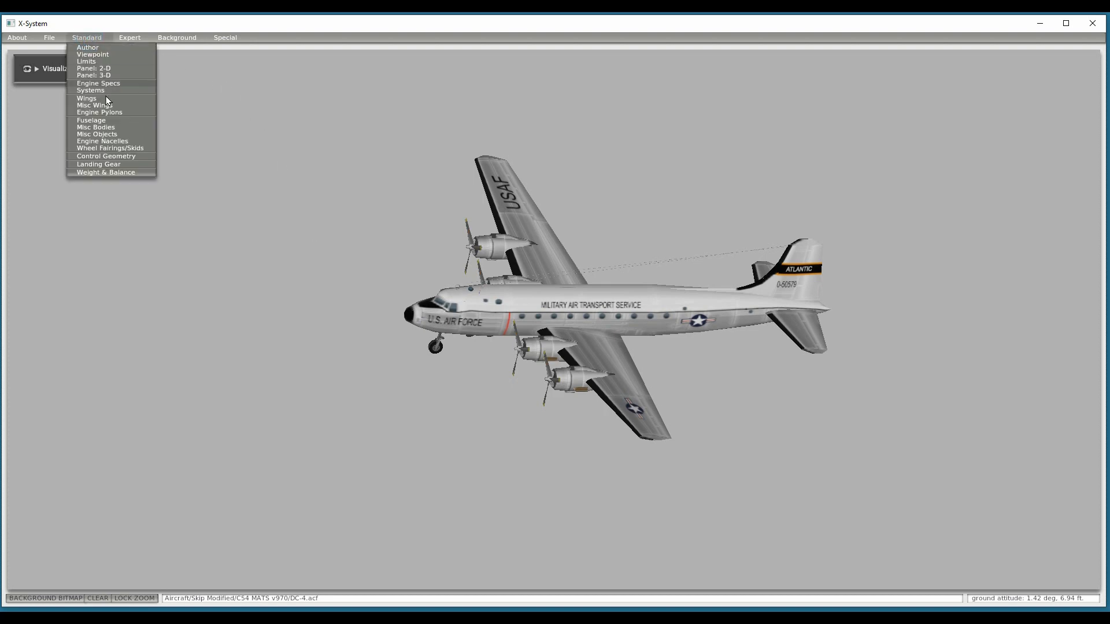
left_click(96, 134)
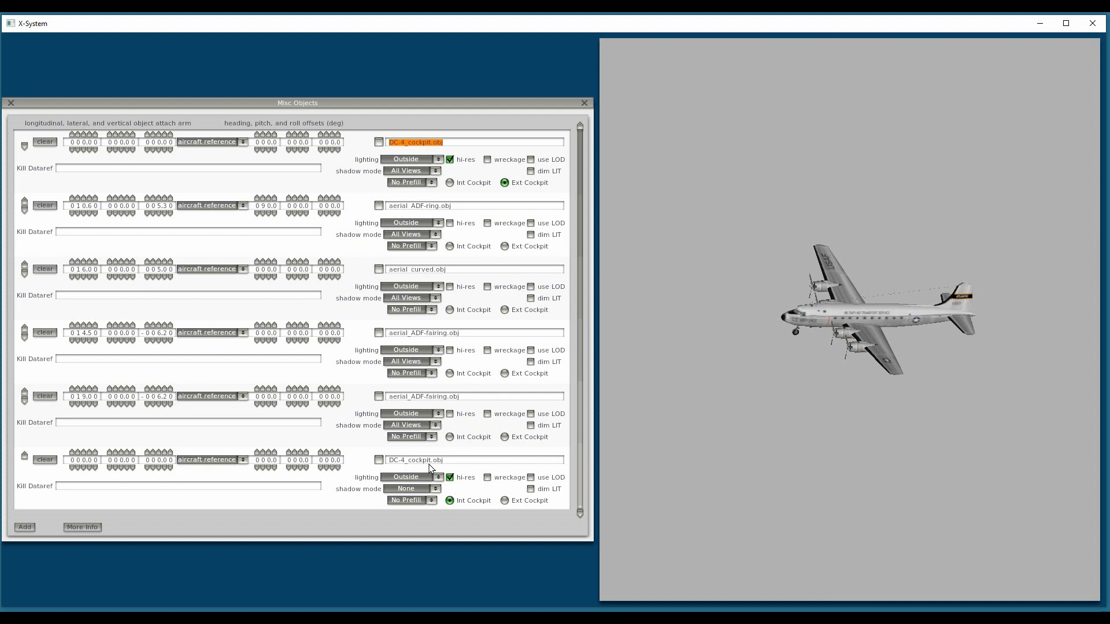
left_click(51, 461)
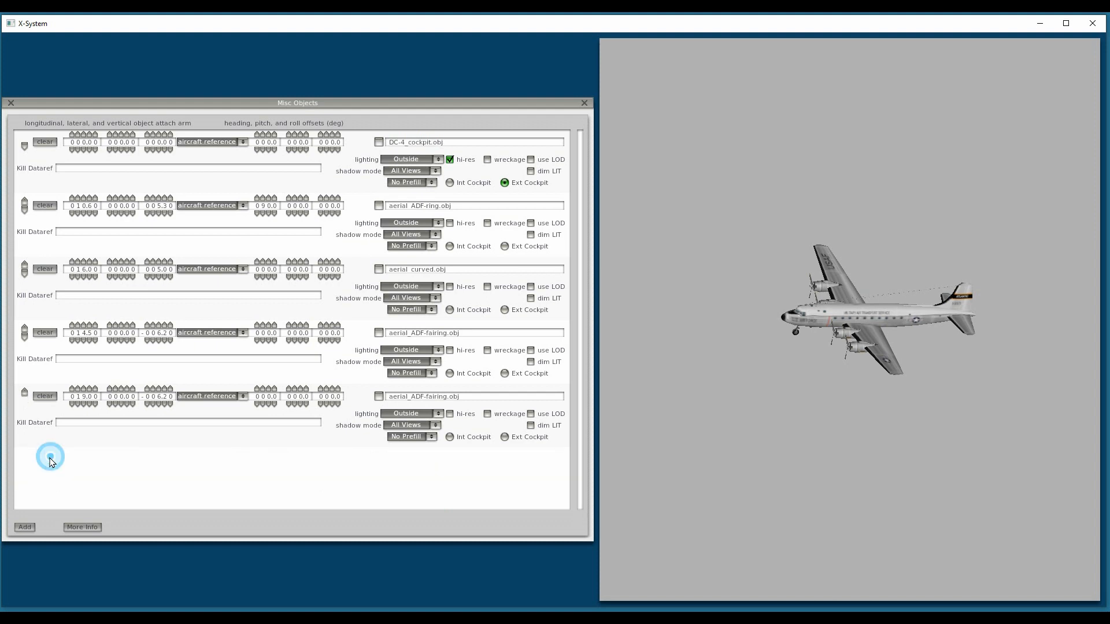
Step: Close the Misc Objects window, save the aircraft, and reopen DC-4.acf
left_click(10, 104)
left_click(50, 38)
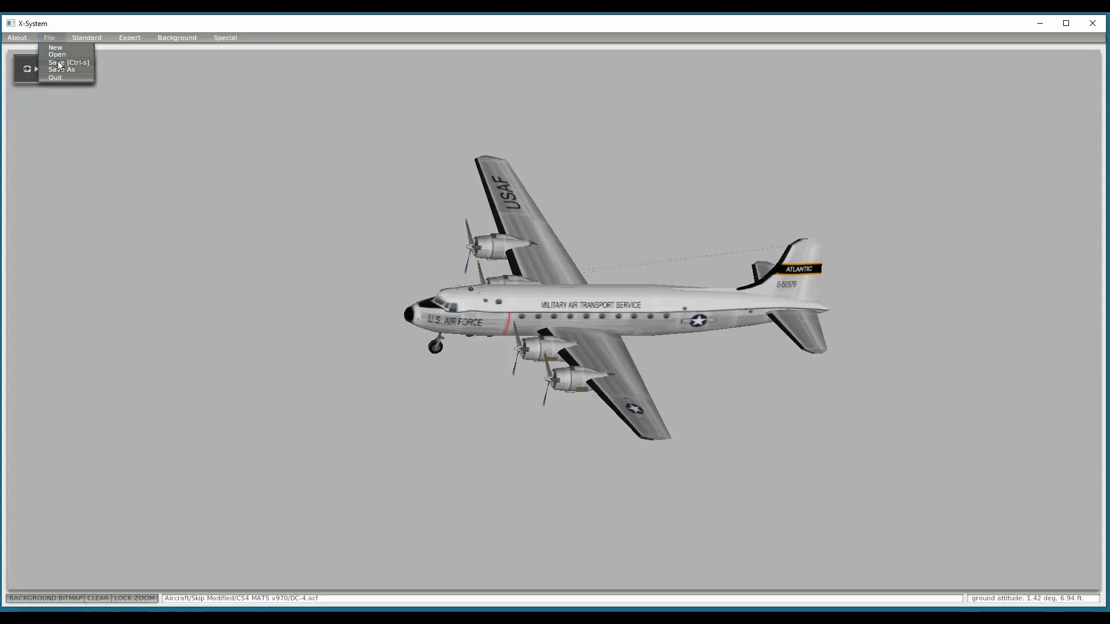
left_click(61, 62)
left_click(56, 54)
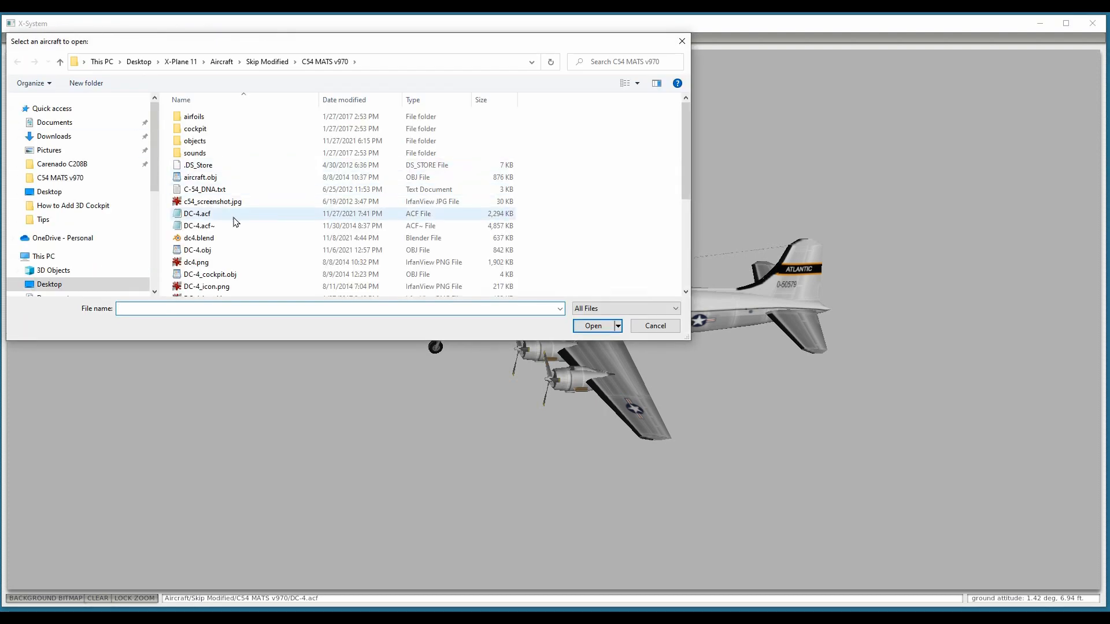
left_click(209, 215)
left_click(593, 325)
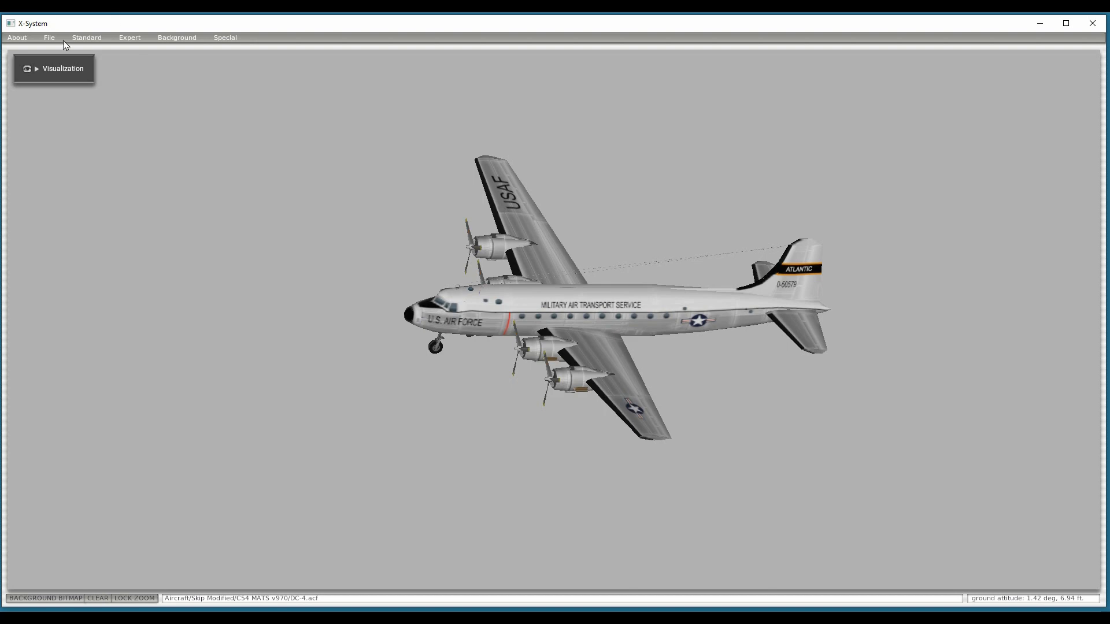
Step: Add a new entry to Misc Objects and attach DC-4_cockpit.obj from the objects folder
left_click(86, 38)
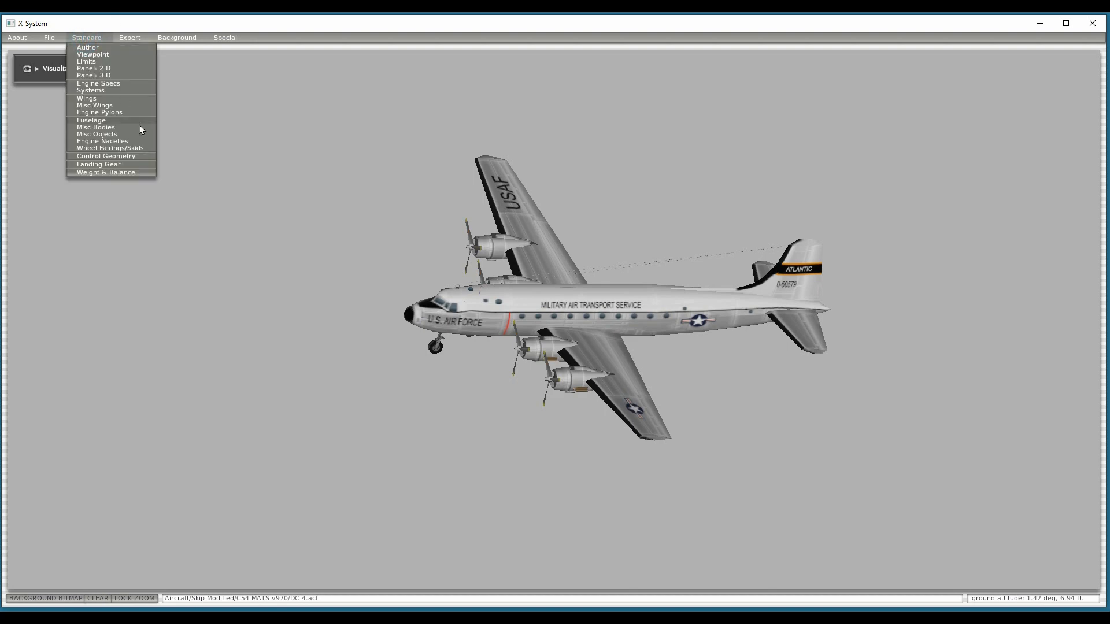
left_click(113, 135)
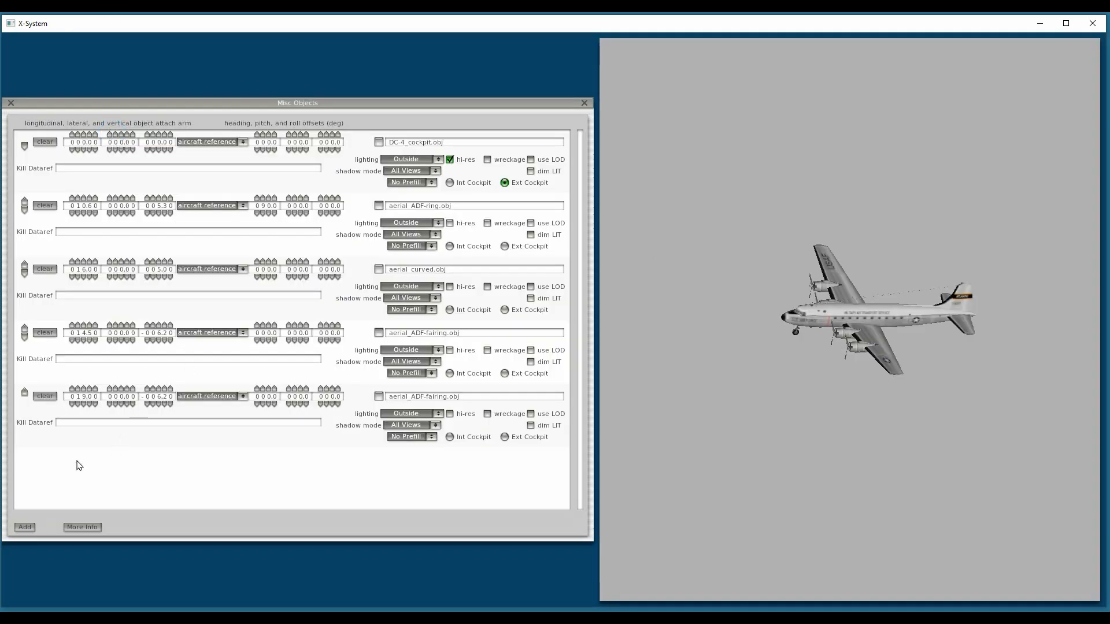
left_click(25, 527)
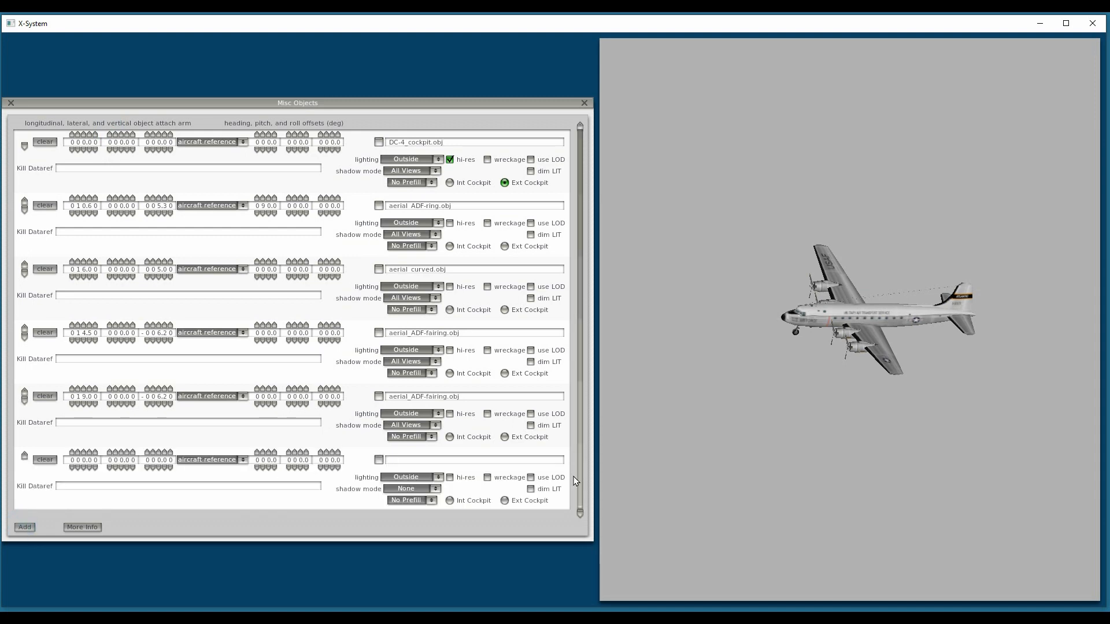
left_click(379, 460)
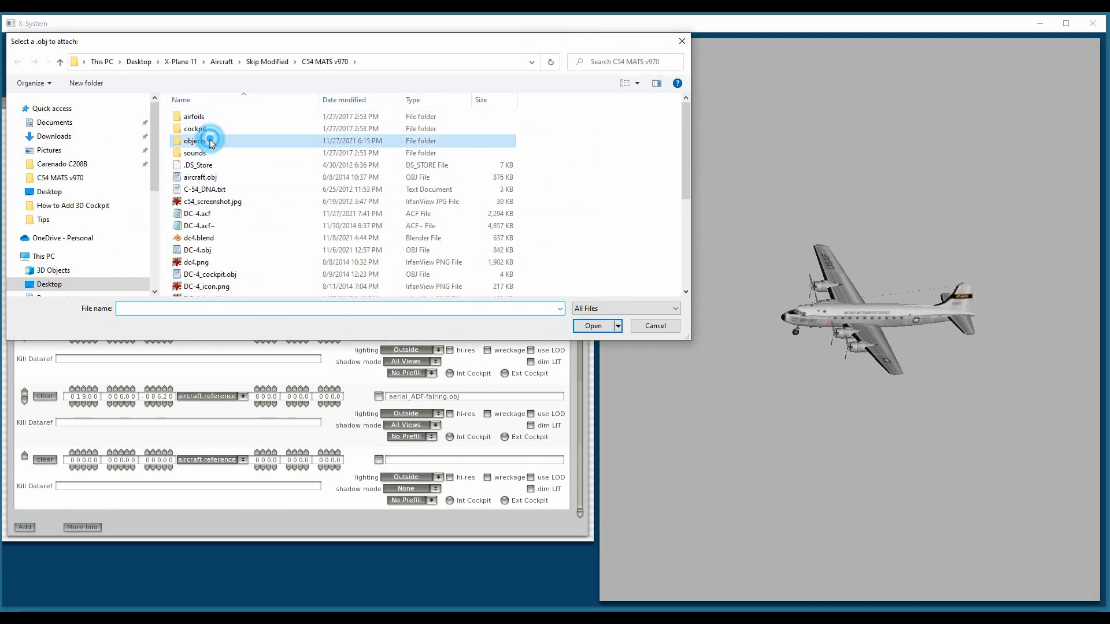
double_click(210, 144)
left_click(234, 202)
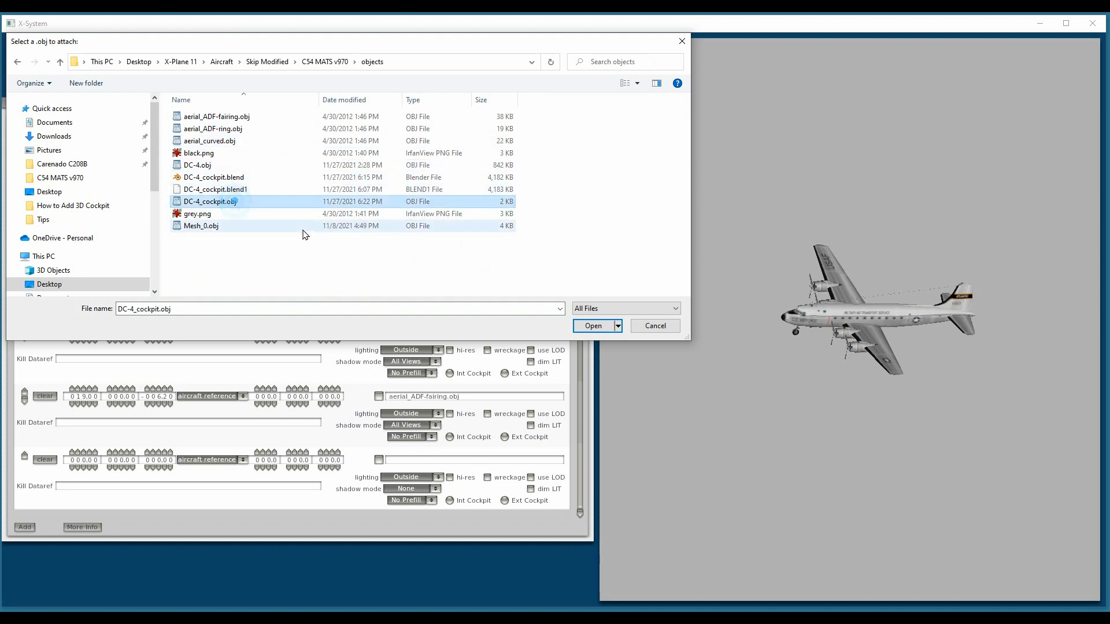
left_click(596, 328)
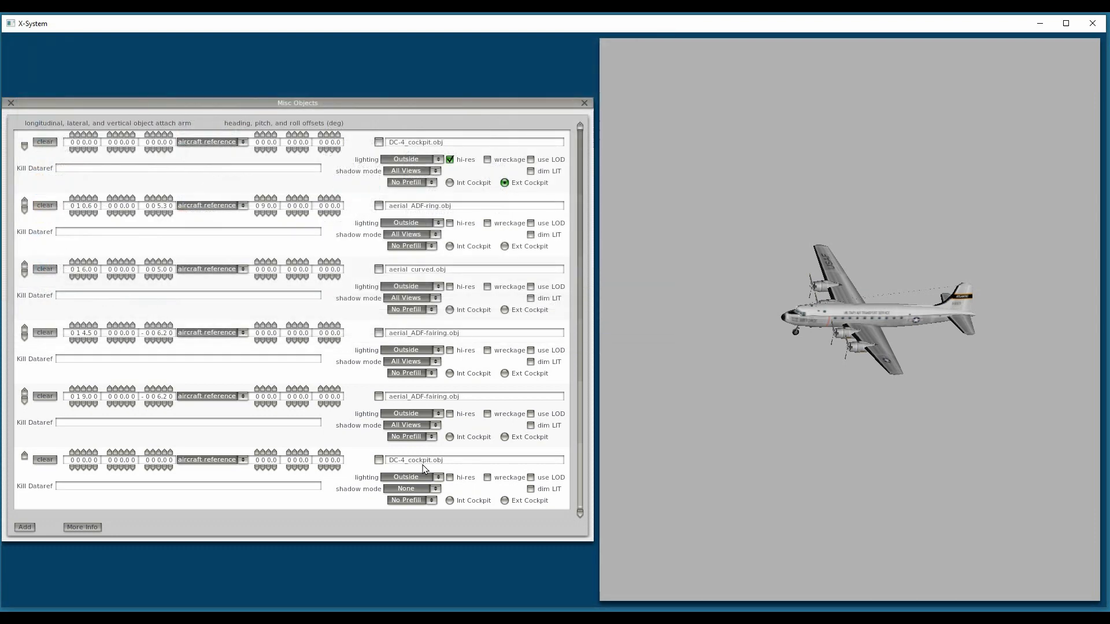
Step: Set the new cockpit object to Int Cockpit and hi-res, and save the aircraft
left_click(449, 500)
left_click(450, 477)
left_click(10, 104)
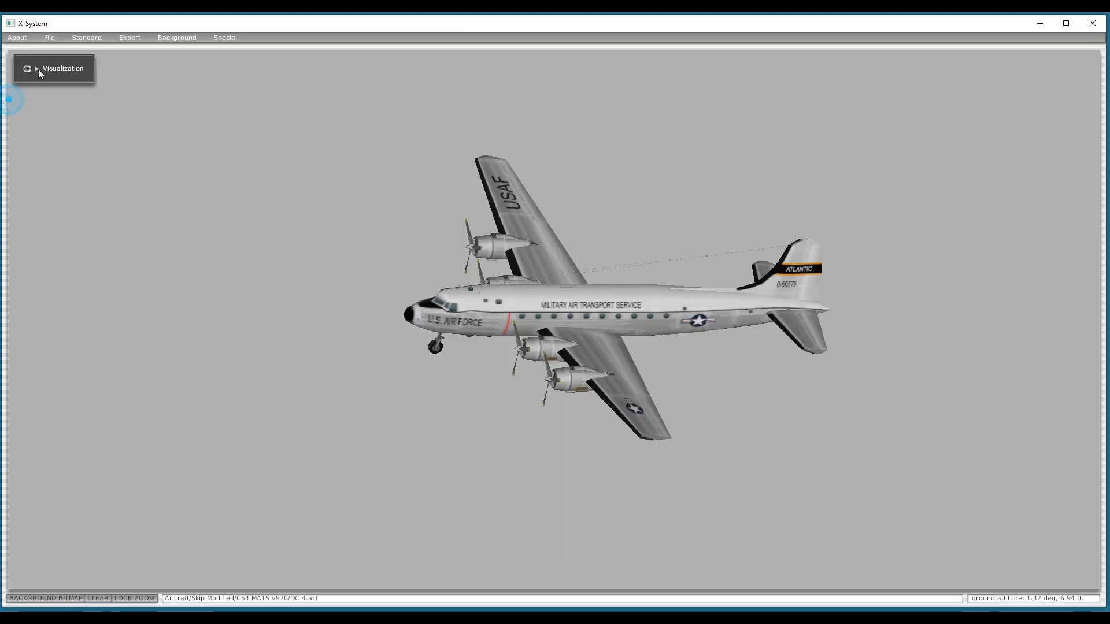
left_click(49, 37)
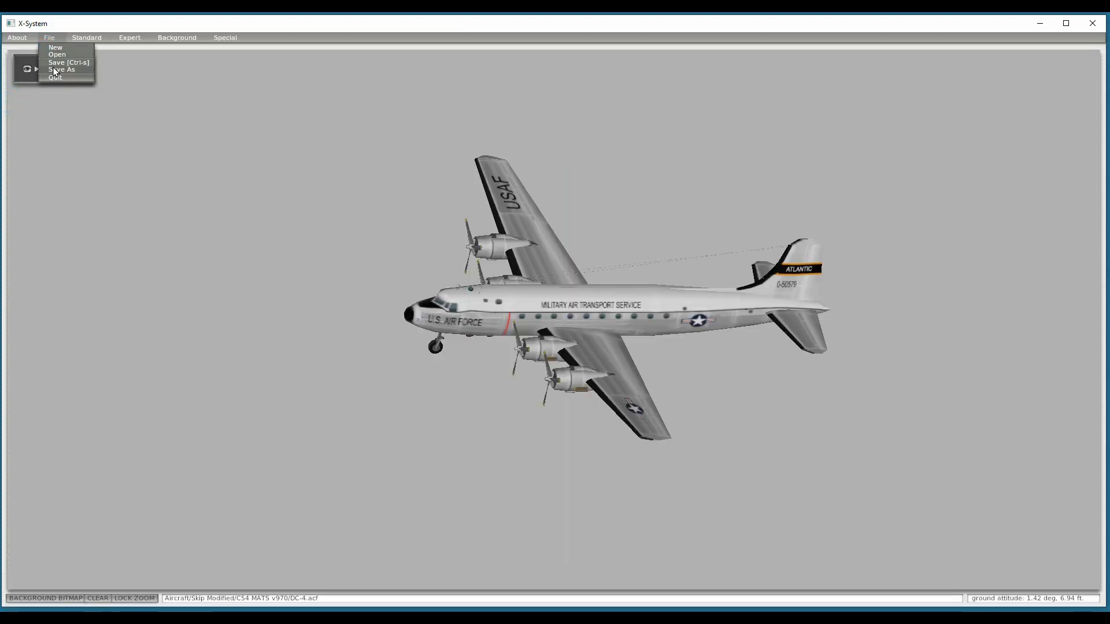
left_click(58, 63)
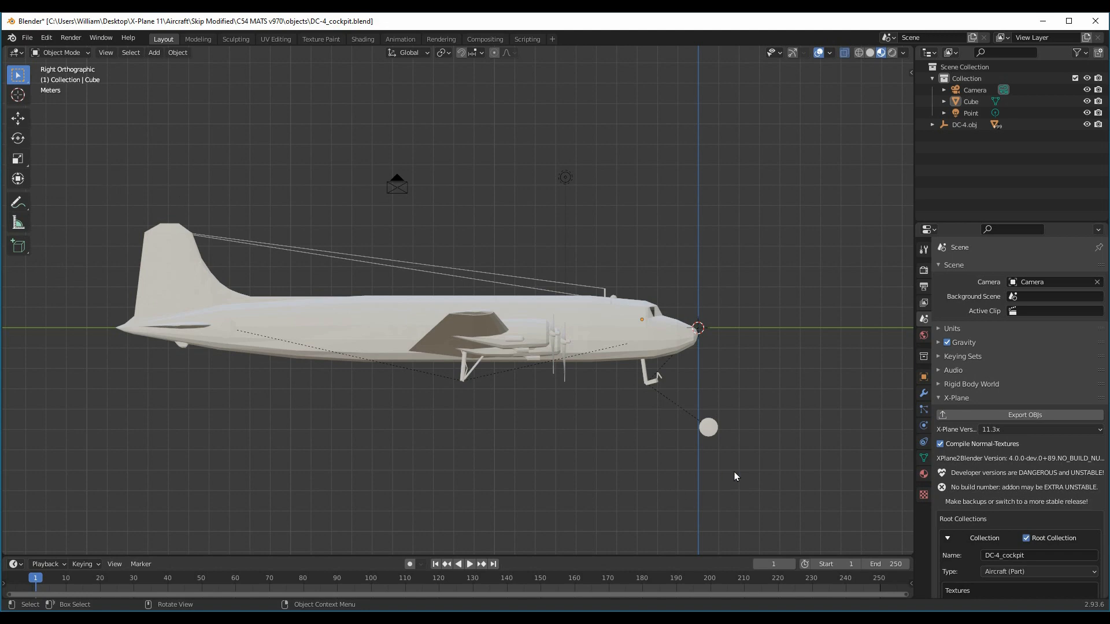
Step: Export the cockpit scene as X-Plane OBJs and change the timeline area to a Text Editor
left_click(1047, 414)
left_click(21, 565)
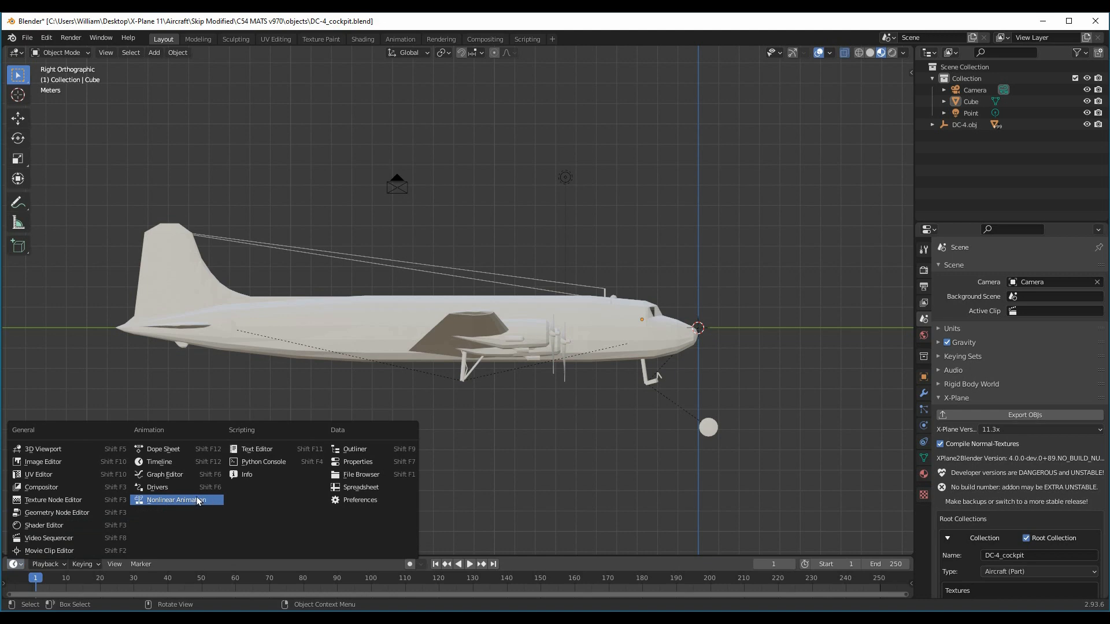
left_click(252, 451)
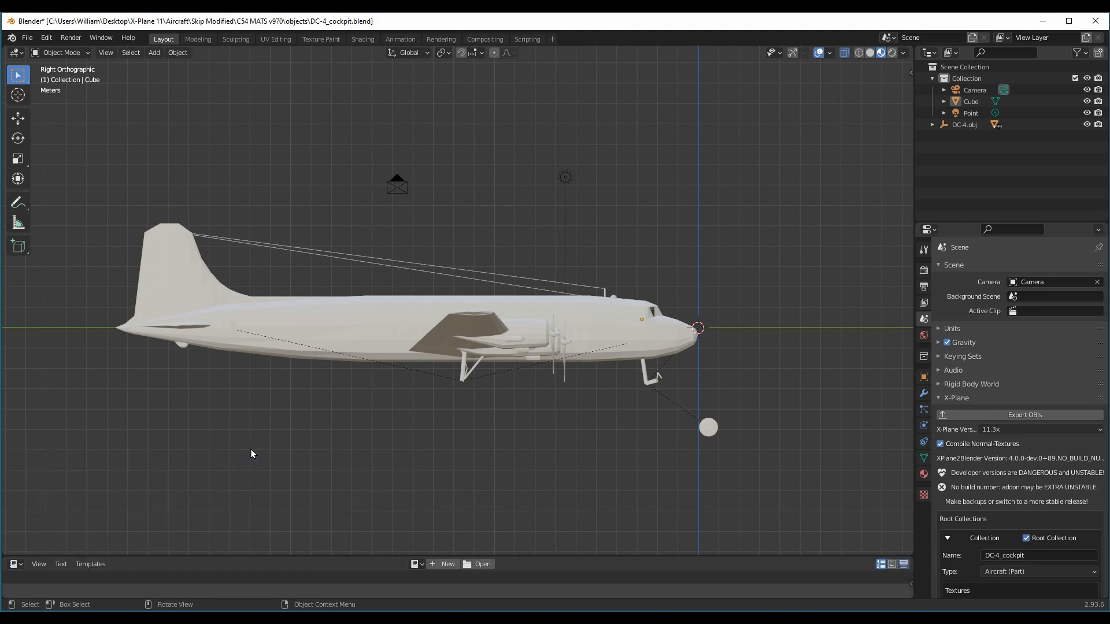
Step: Open xplane2blender.log in the Text Editor and enlarge the editor area to read the export log
left_click(419, 563)
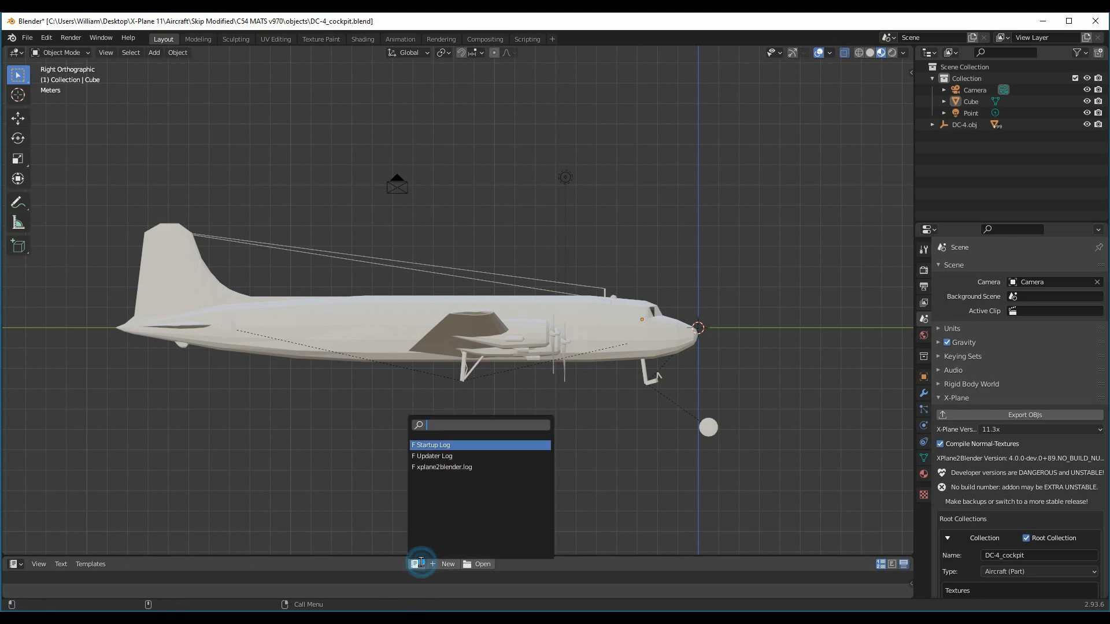
left_click(431, 467)
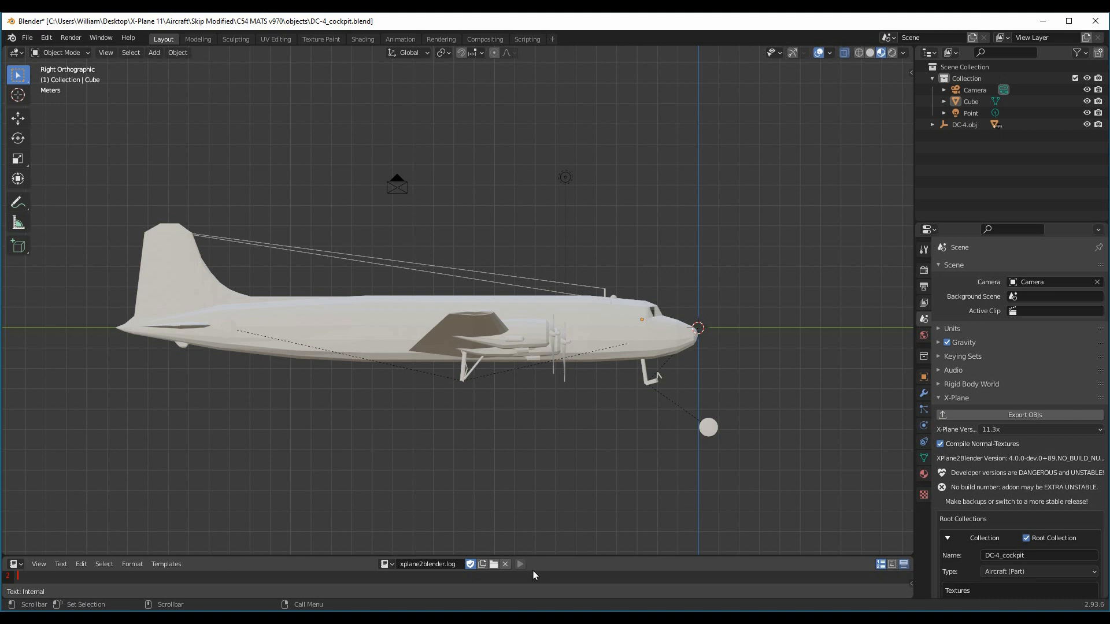
left_click_drag(537, 556, 543, 428)
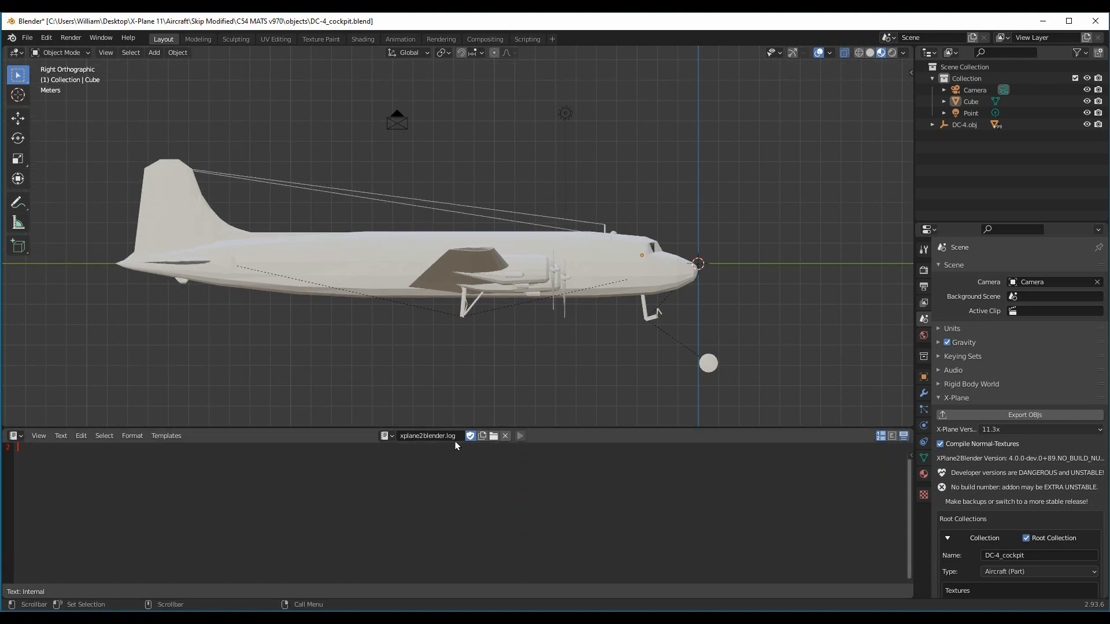
scroll(289, 471, "up", 1)
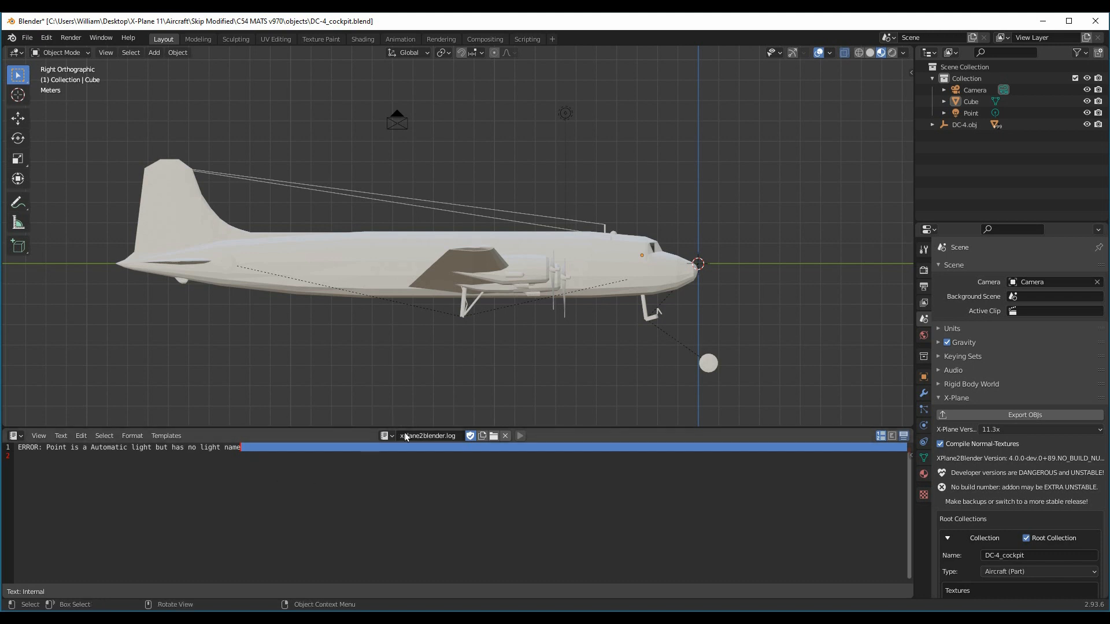
Step: Shrink the Text Editor area and delete the camera and the point light from the scene
left_click_drag(409, 429, 413, 567)
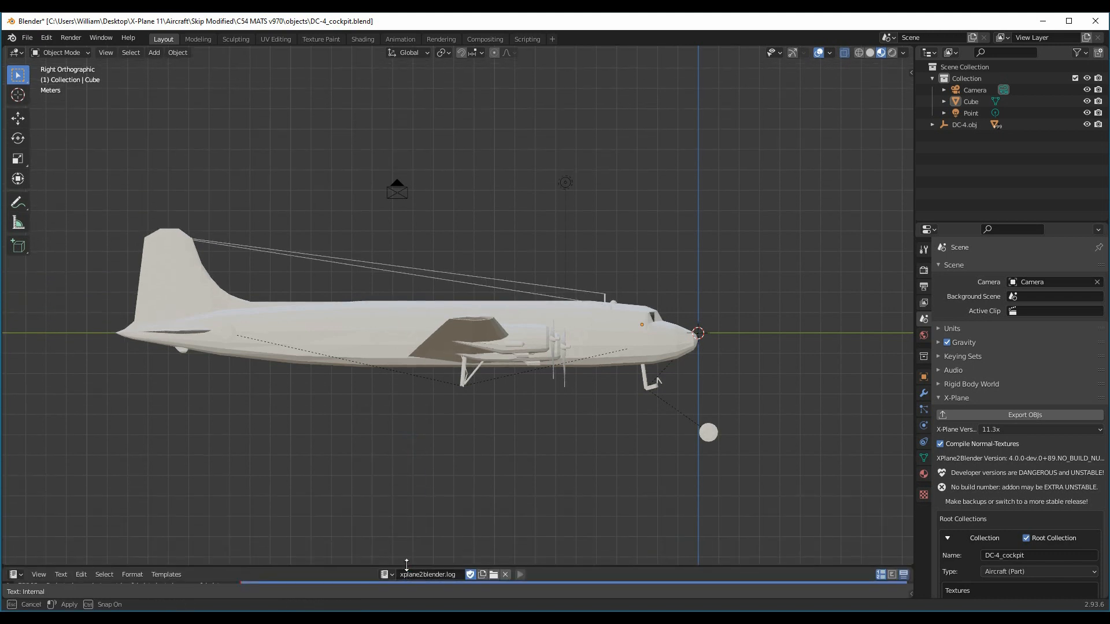
right_click(355, 199)
left_click(397, 191)
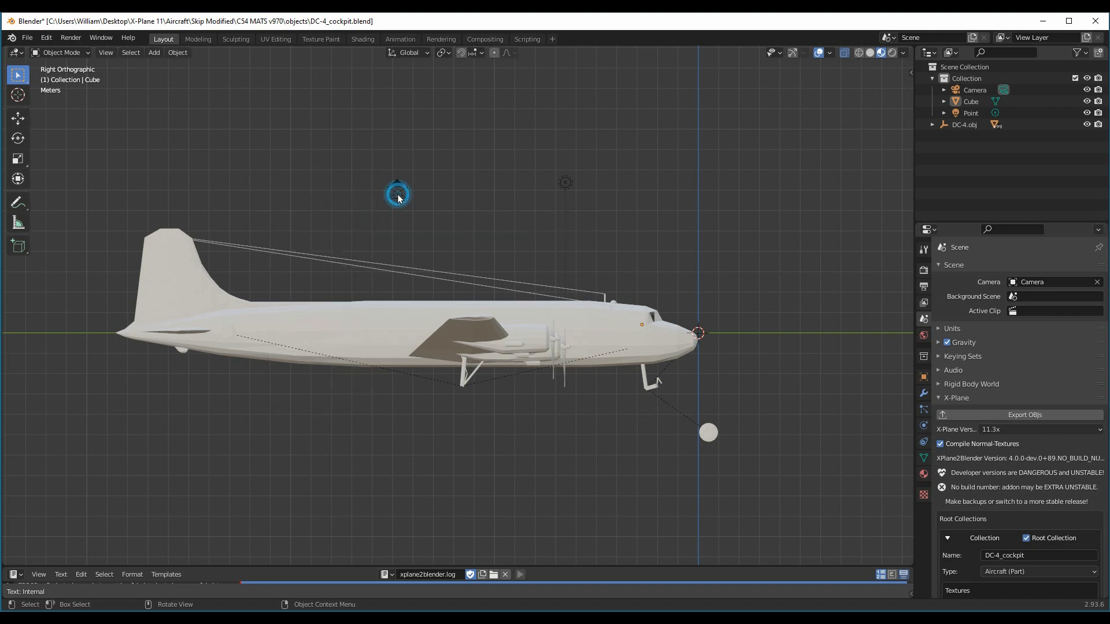
left_click(397, 192)
left_click(565, 181)
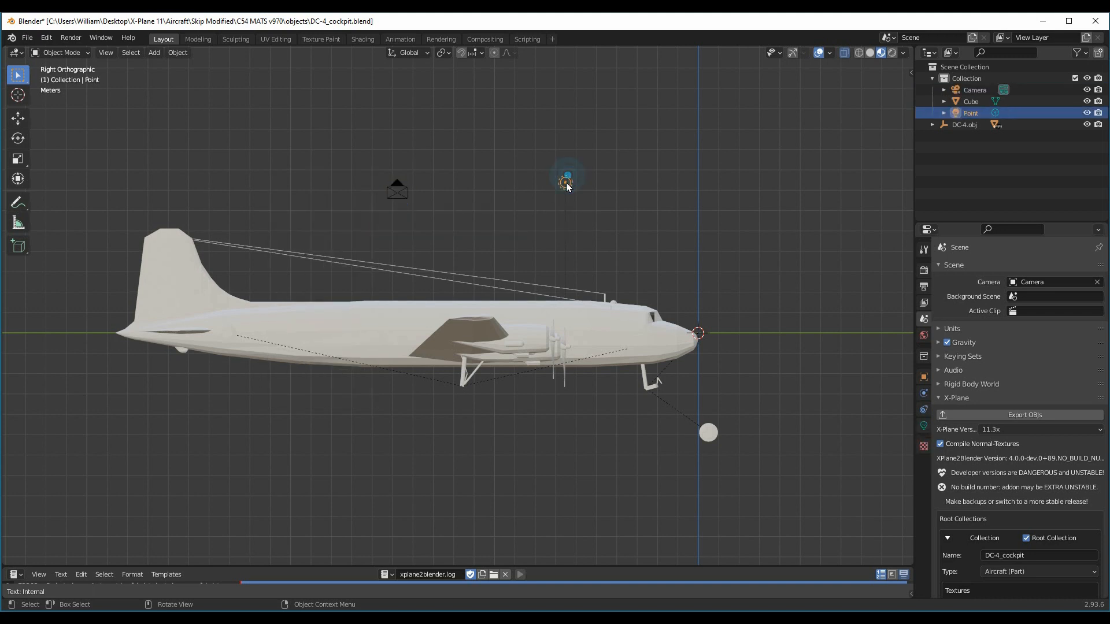
left_click(395, 196)
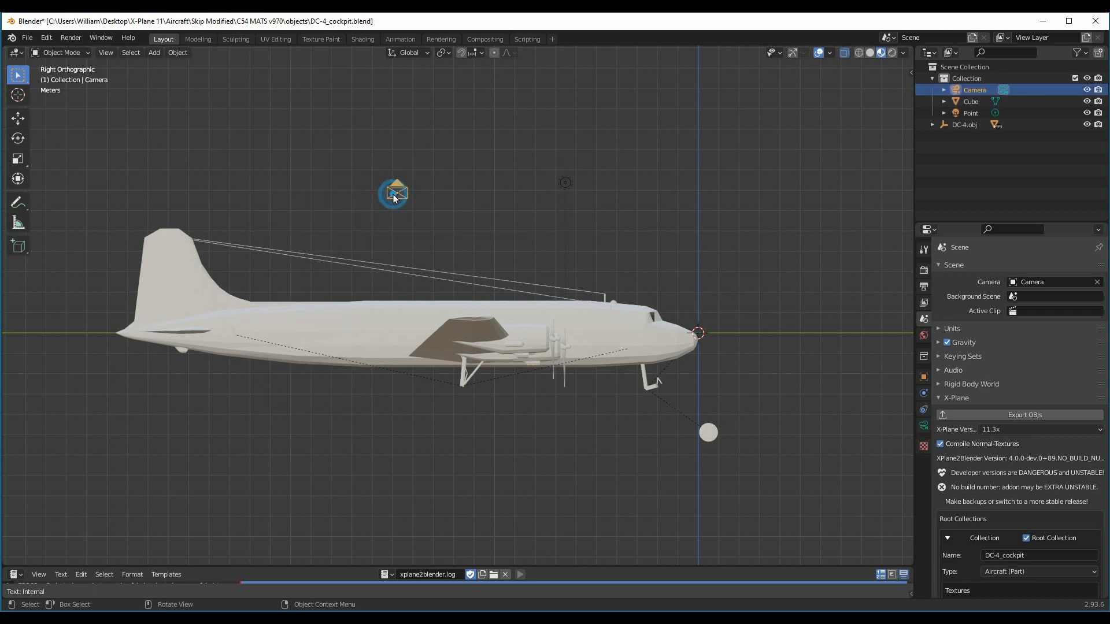
key("Delete")
left_click(566, 182)
key("Delete")
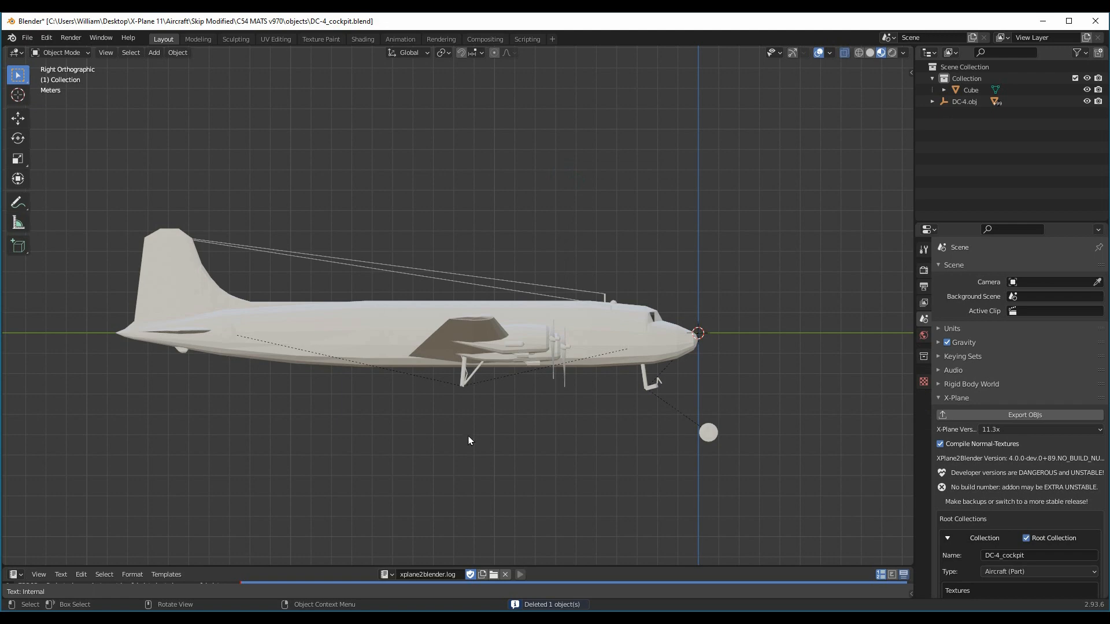
Step: Select the cockpit cube inside the nose and export the scene as X-Plane OBJs
scroll(465, 430, "down", 2)
scroll(461, 436, "up", 2)
scroll(442, 265, "up", 1)
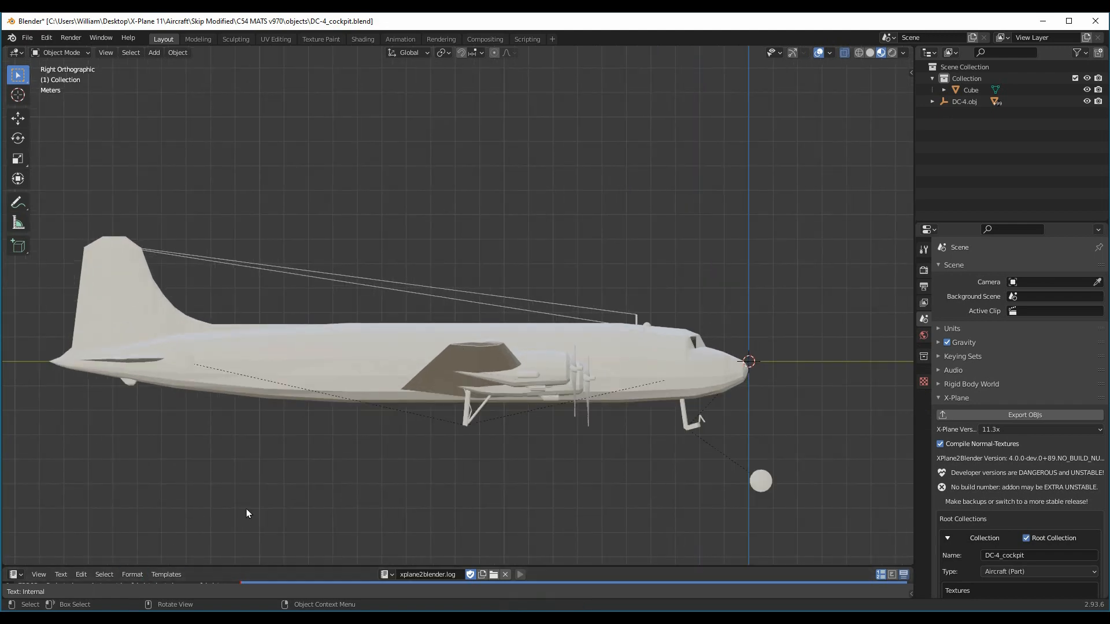
left_click(680, 351)
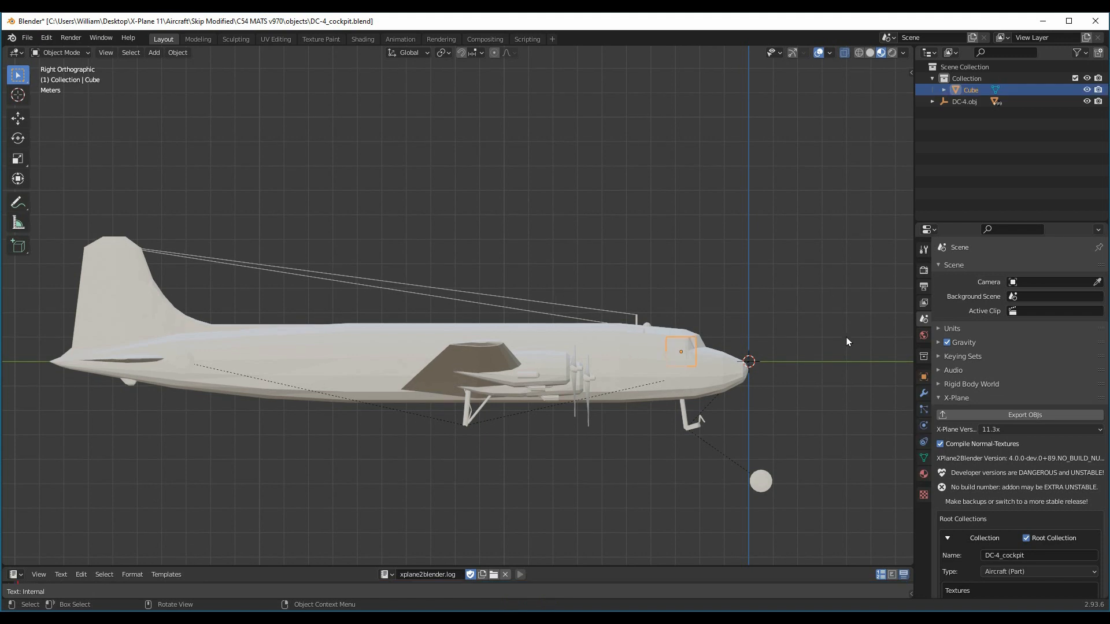
left_click(1027, 414)
Step: Reload xplane2blender.log in the Text Editor, read the log of the latest export, and shrink the area again
left_click(23, 574)
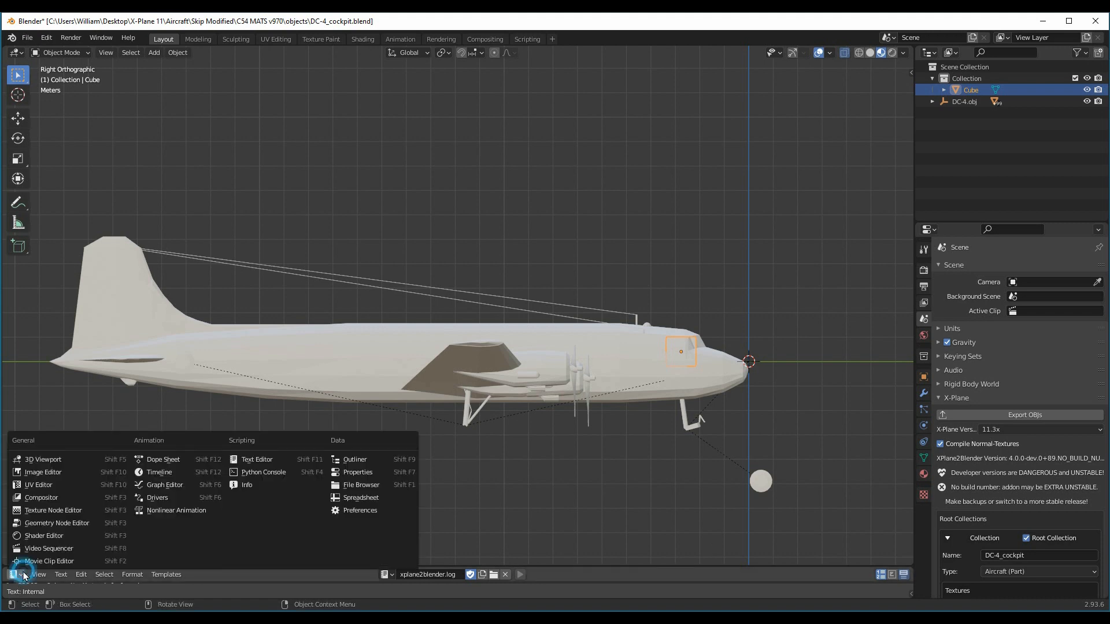
left_click(258, 460)
left_click(385, 575)
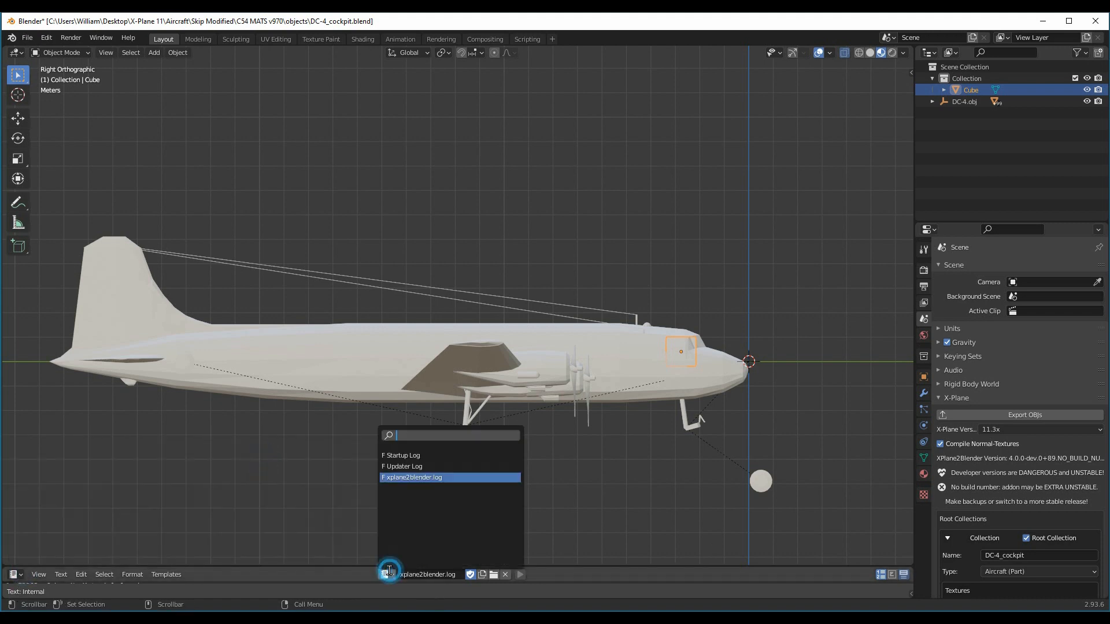
left_click(413, 477)
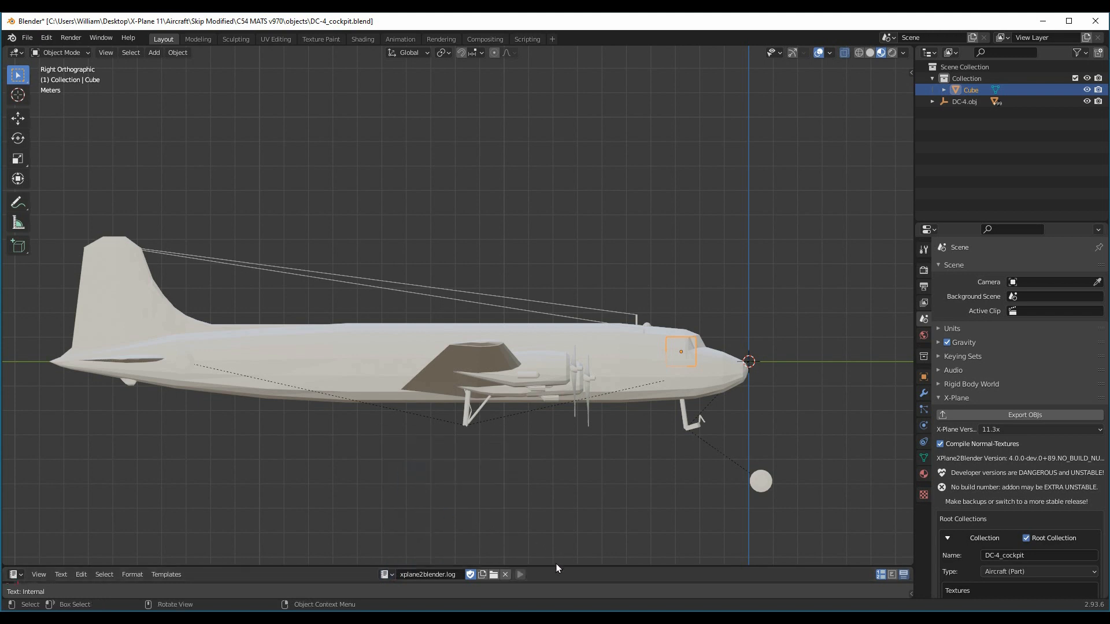
left_click_drag(556, 566, 569, 469)
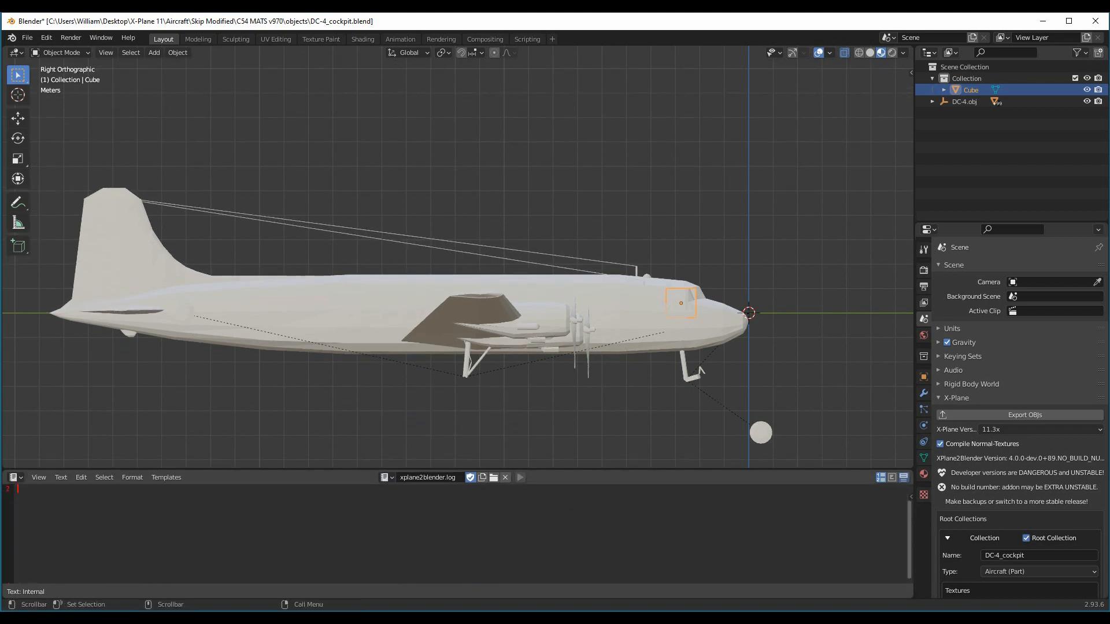
left_click(116, 501)
scroll(133, 507, "up", 1)
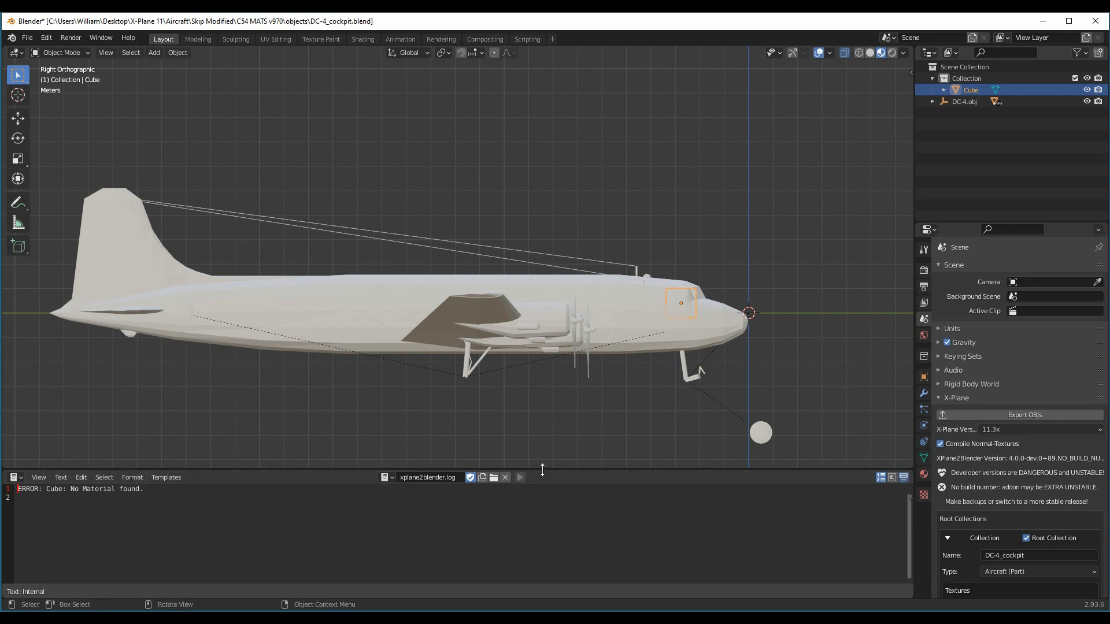
left_click_drag(543, 470, 549, 561)
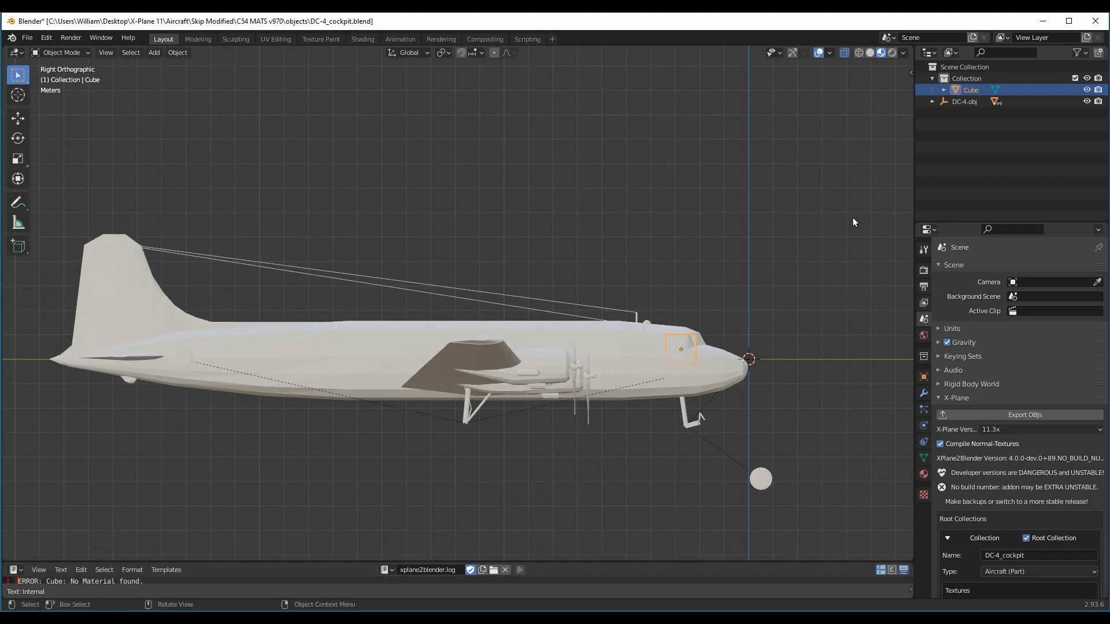
Step: Add a new material to the cockpit cube and set its preview to the flat shape
left_click(954, 89)
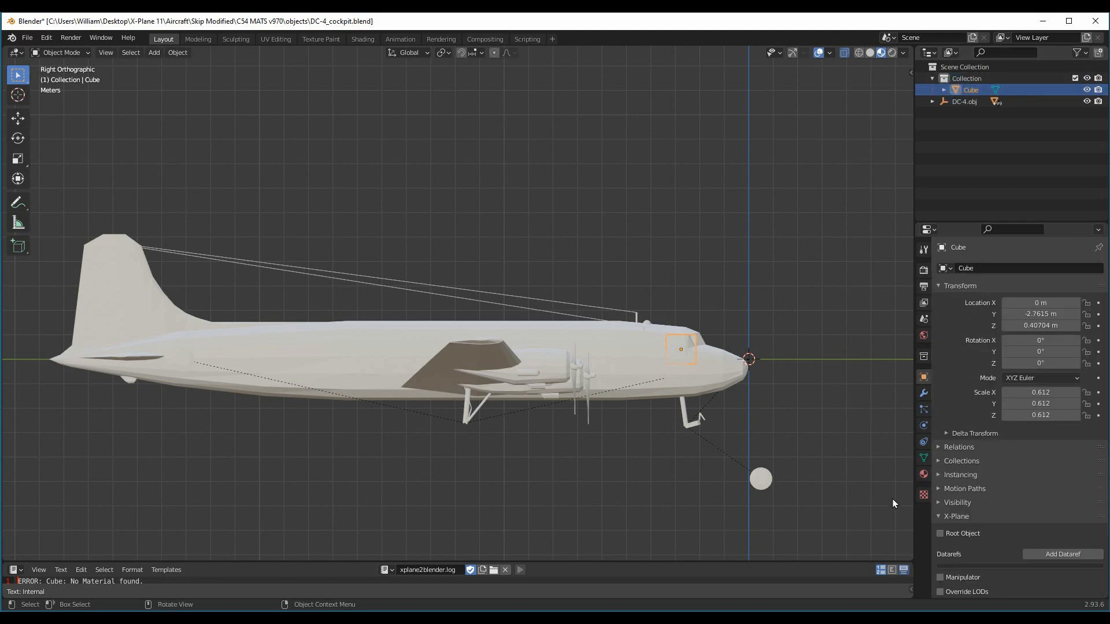
left_click(923, 474)
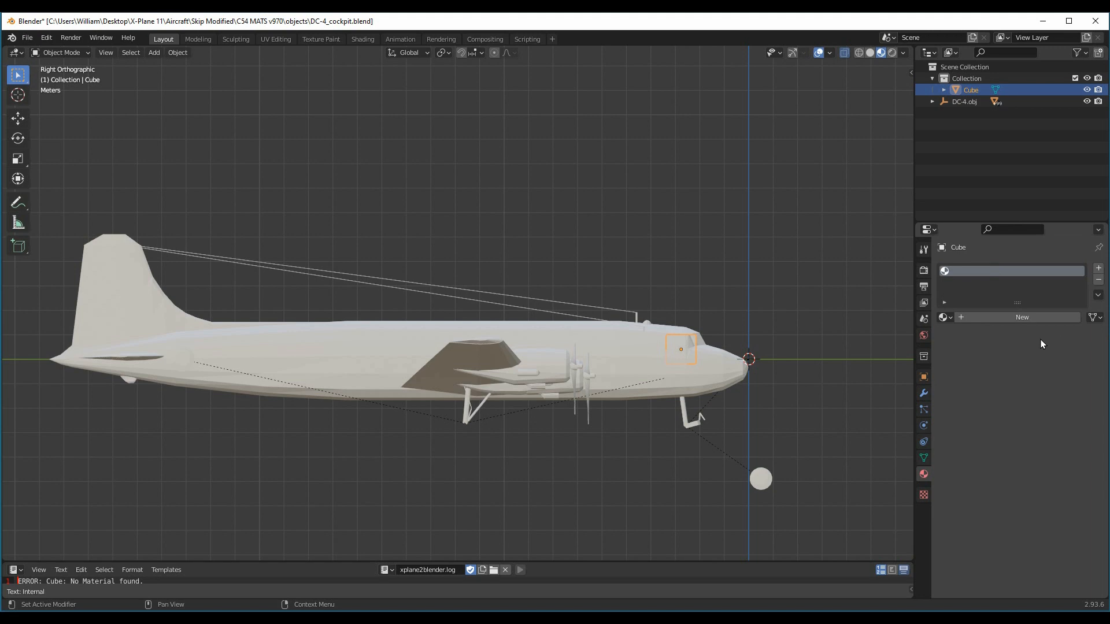
left_click(1024, 317)
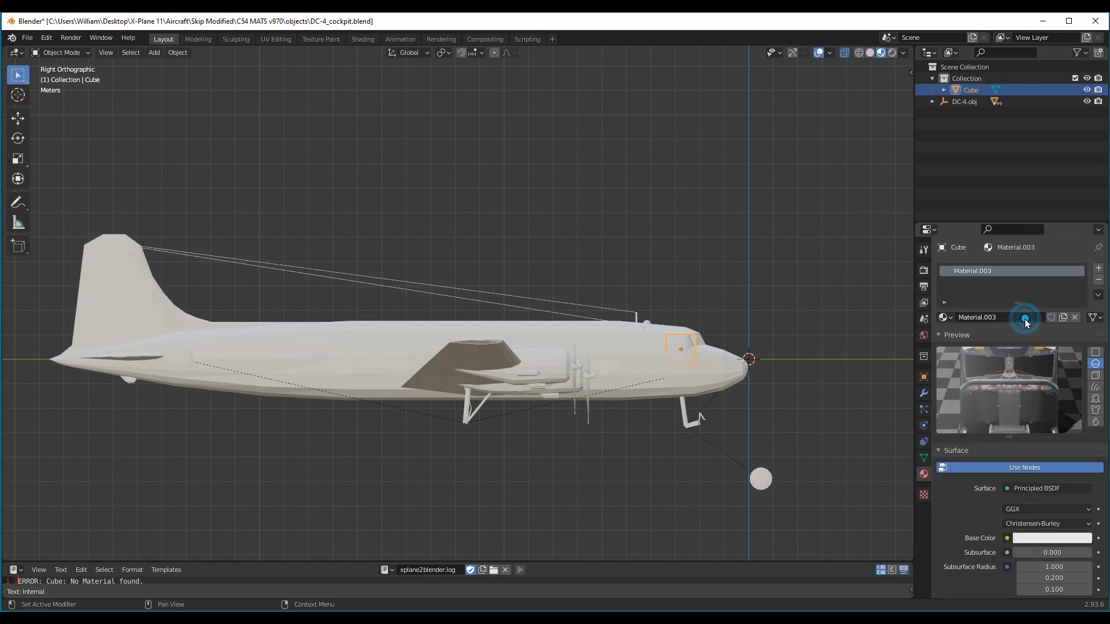
left_click(1094, 353)
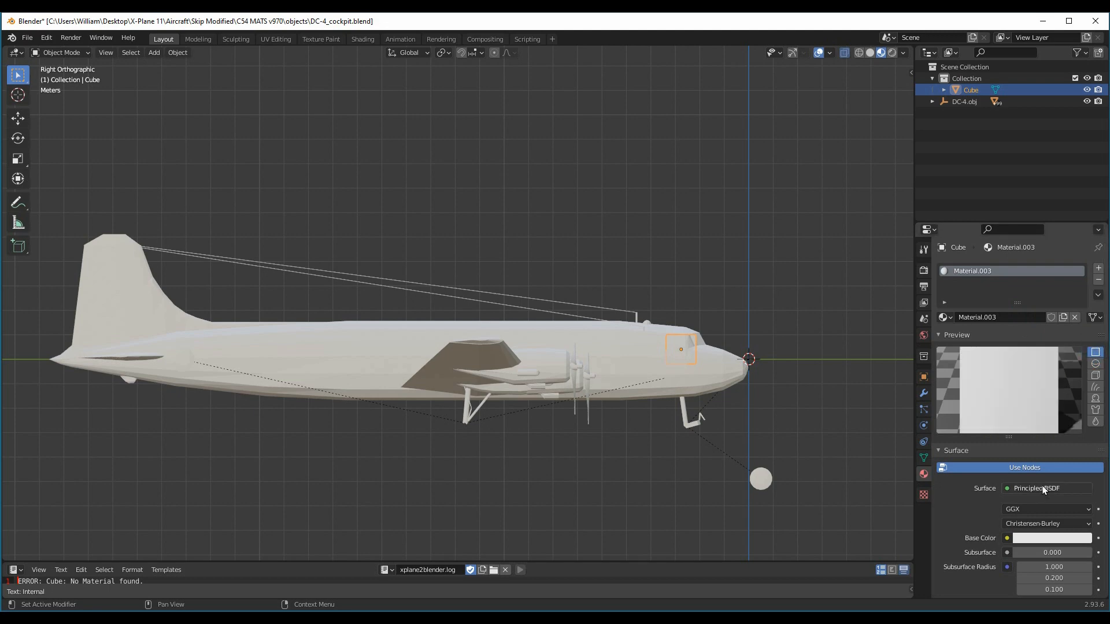
Step: Use panel.png as the base color of the cube's material and review its draw and cockpit panel settings
scroll(1051, 490, "down", 6)
scroll(1051, 490, "down", 1)
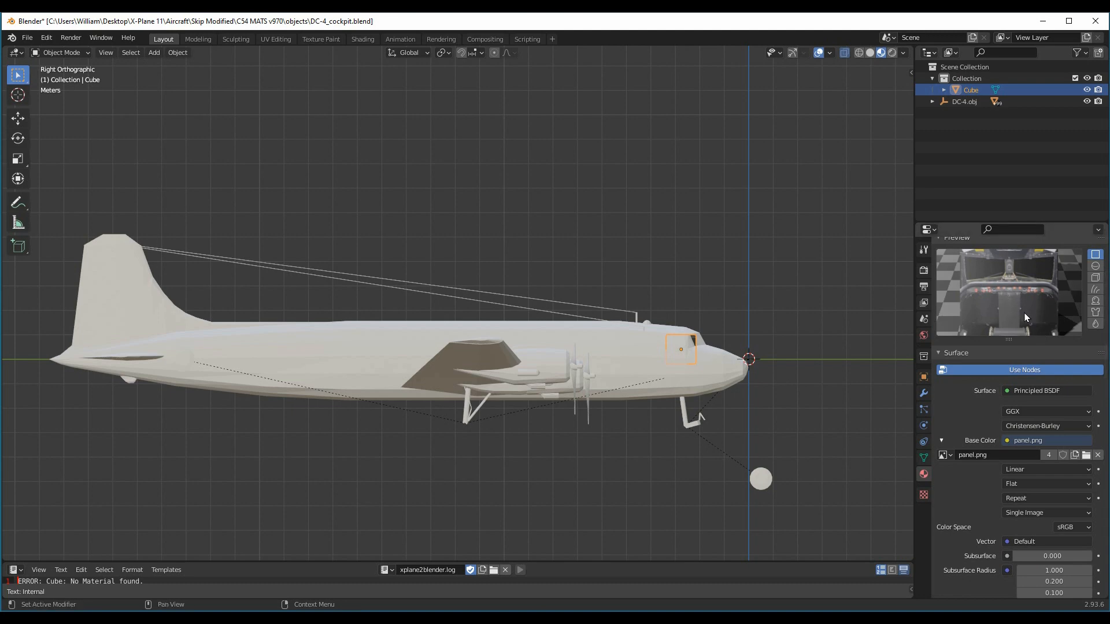
scroll(1024, 315, "down", 10)
scroll(1024, 317, "down", 15)
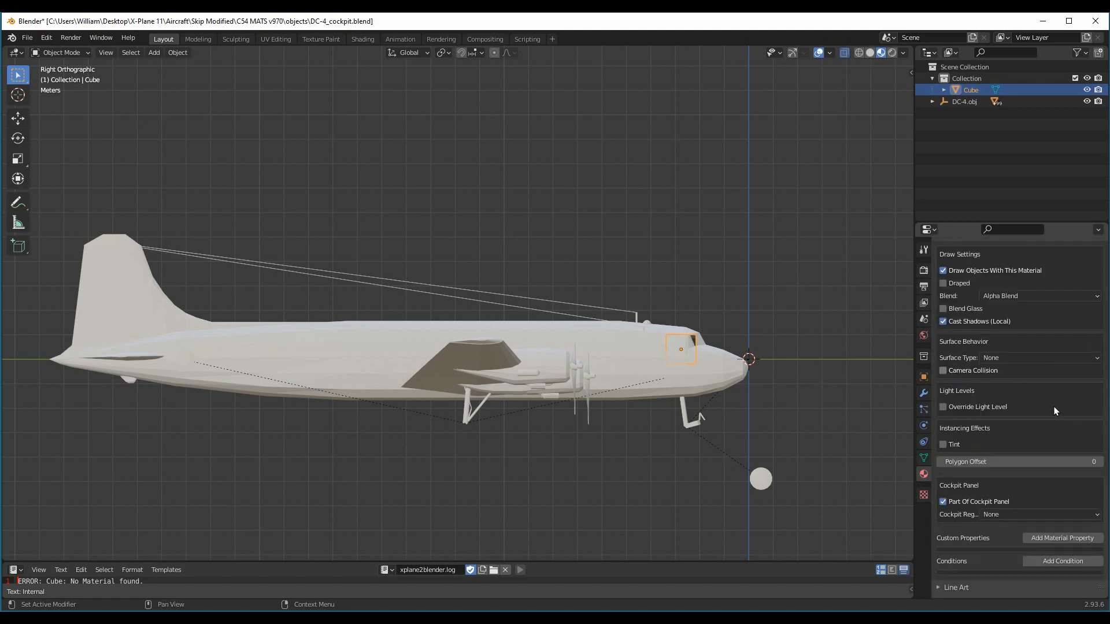
scroll(1045, 399, "up", 15)
scroll(1058, 376, "up", 10)
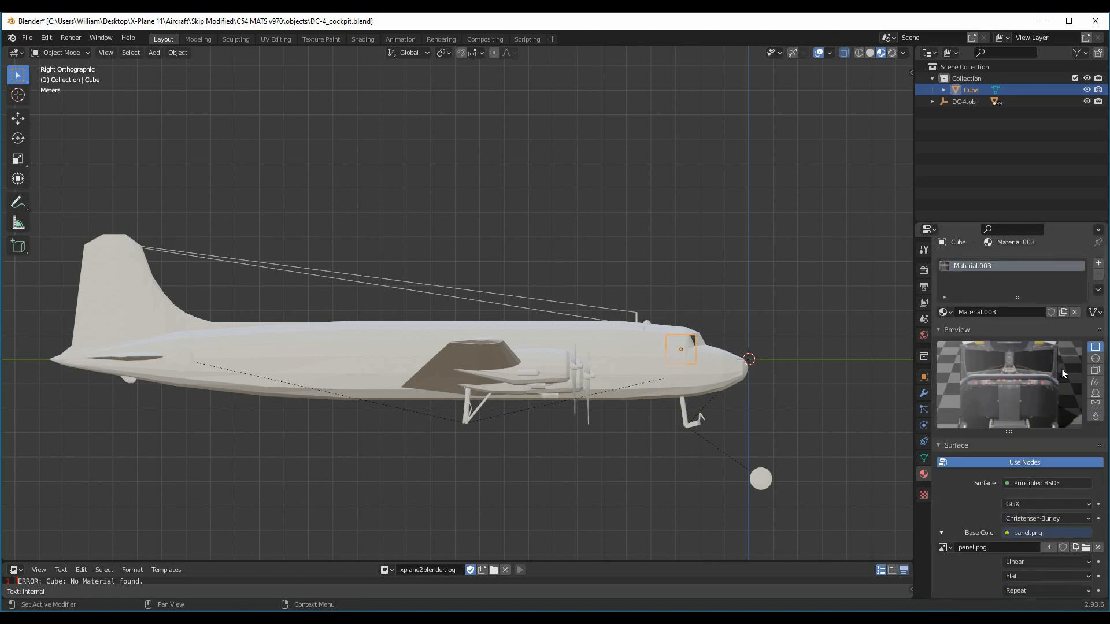
scroll(1062, 372, "down", 4)
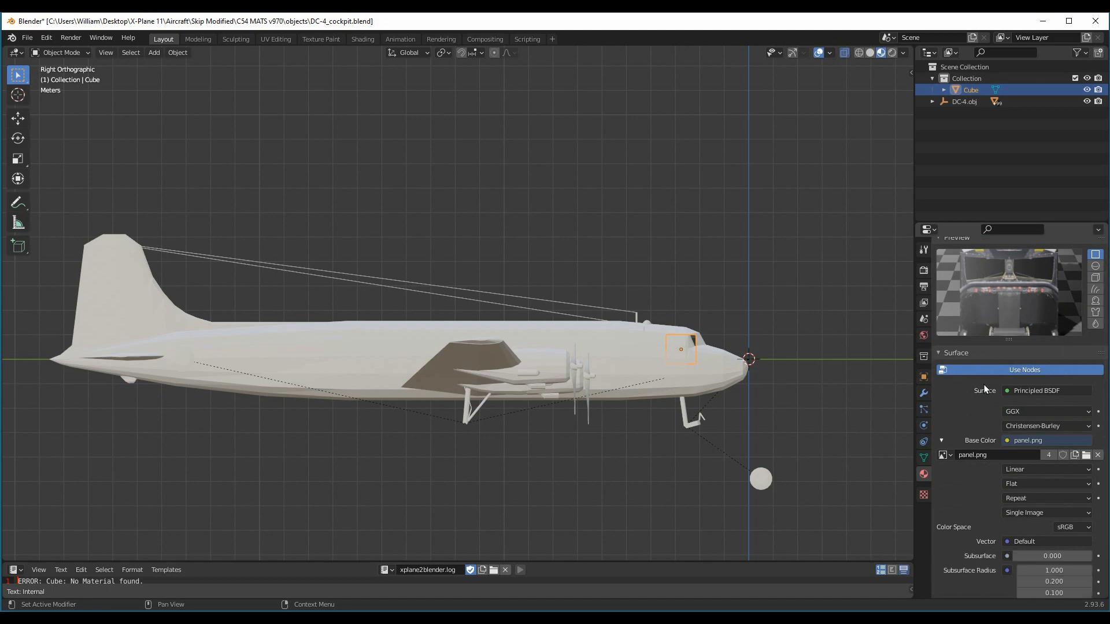
scroll(1019, 413, "up", 4)
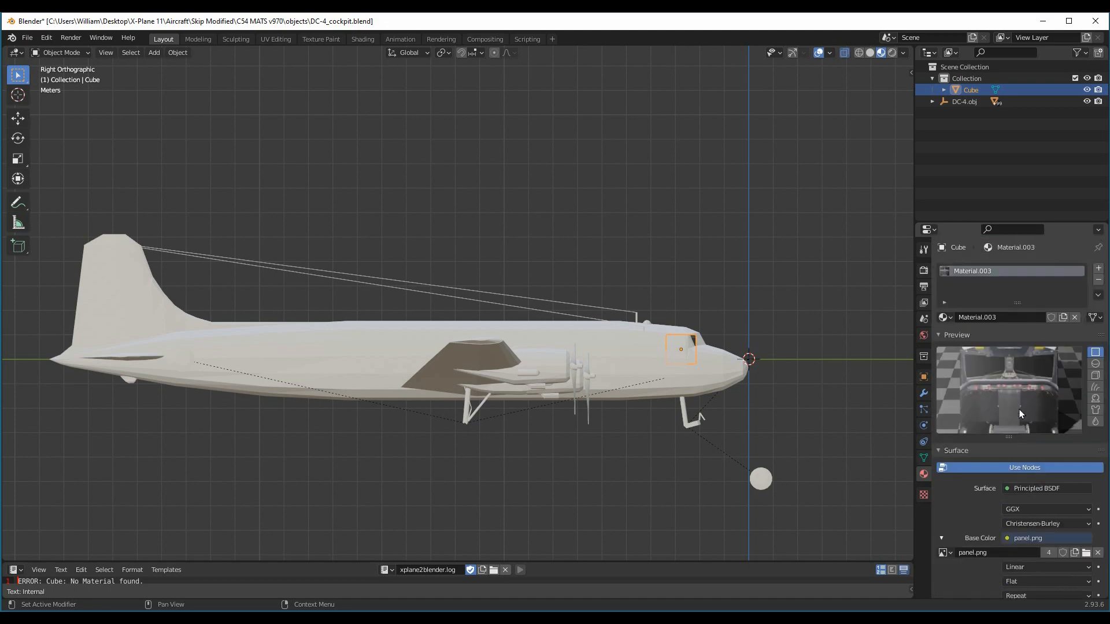
Step: Export the scene as X-Plane OBJs again and review the export settings of the root and other collections
left_click(921, 319)
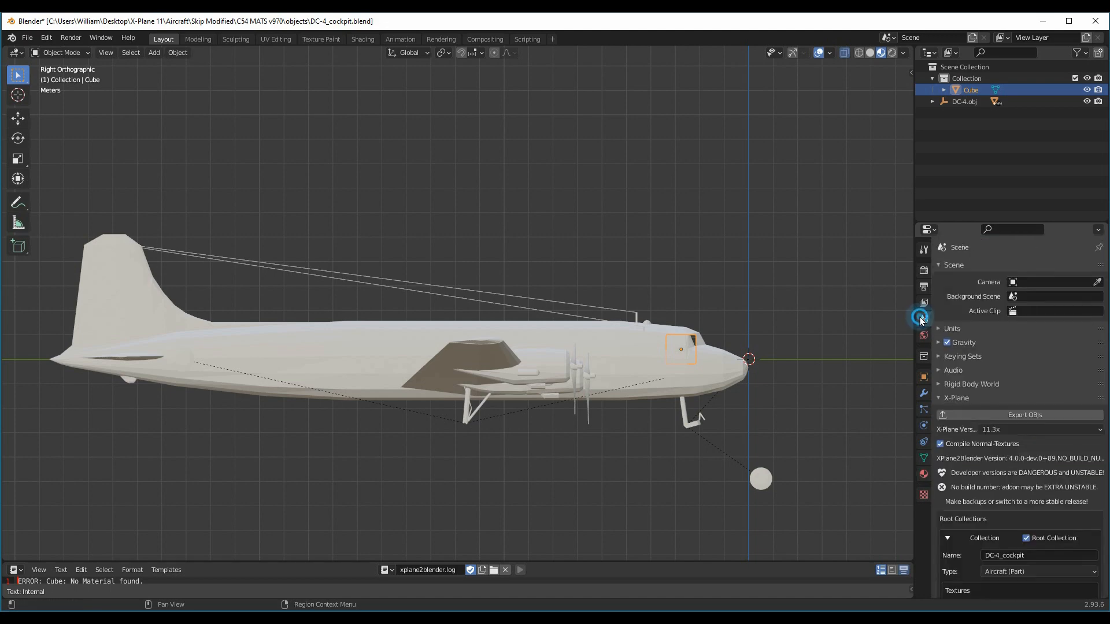
left_click(1020, 415)
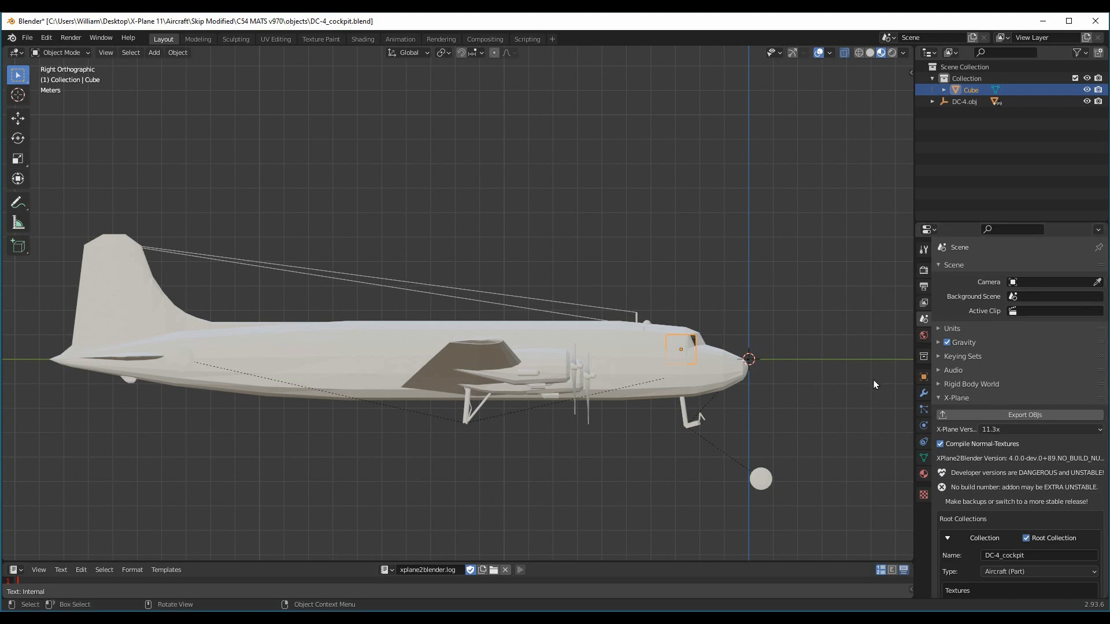
scroll(1006, 380, "down", 5)
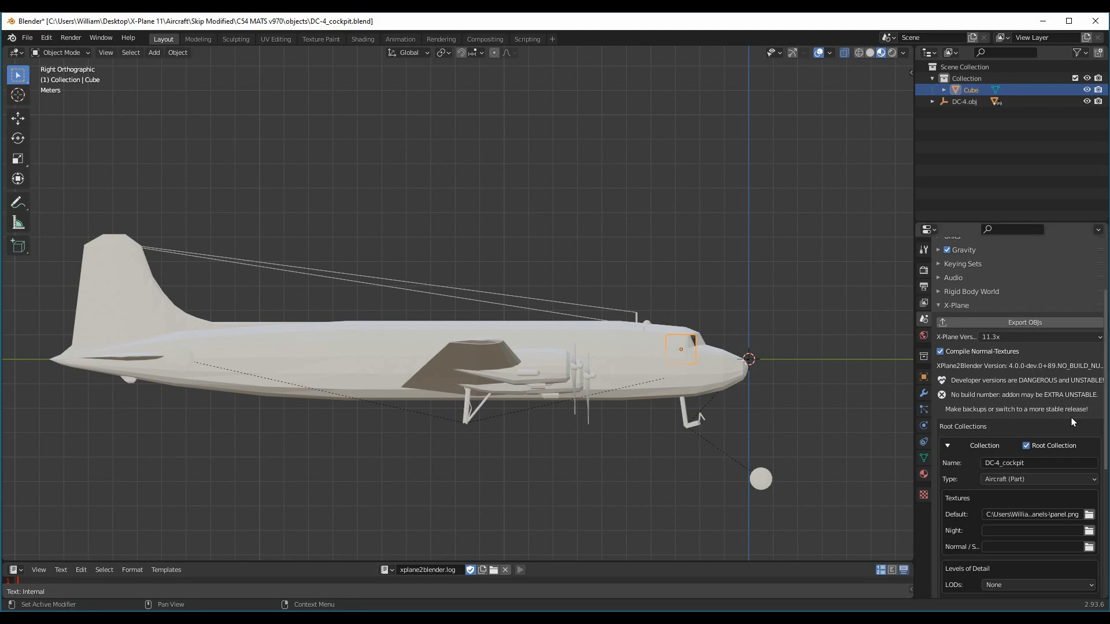
scroll(1009, 444, "down", 2)
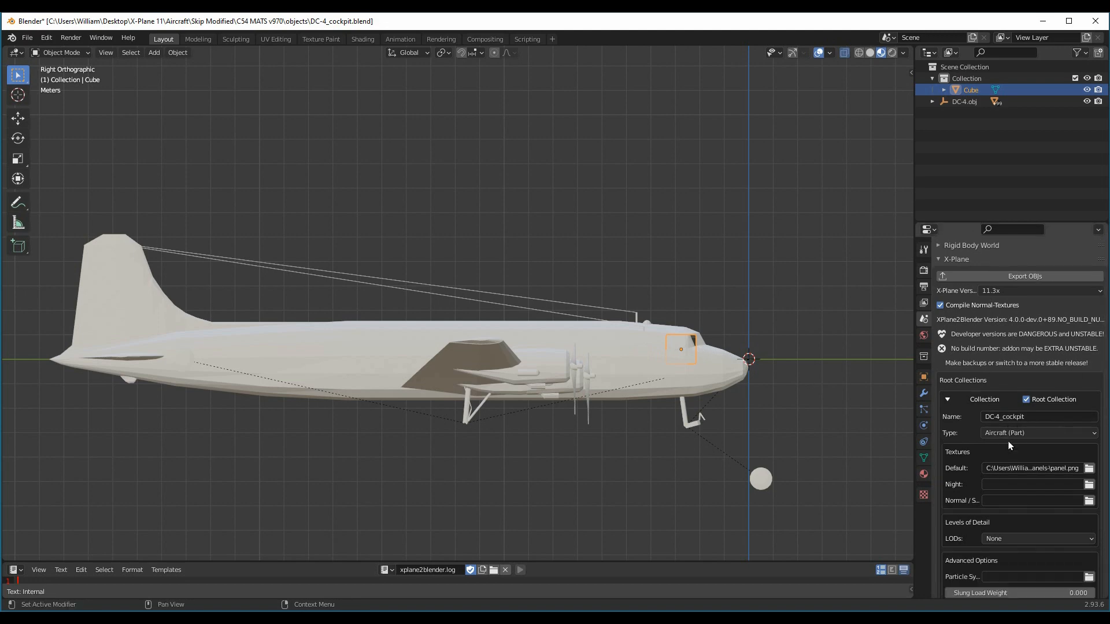
scroll(1009, 444, "up", 1)
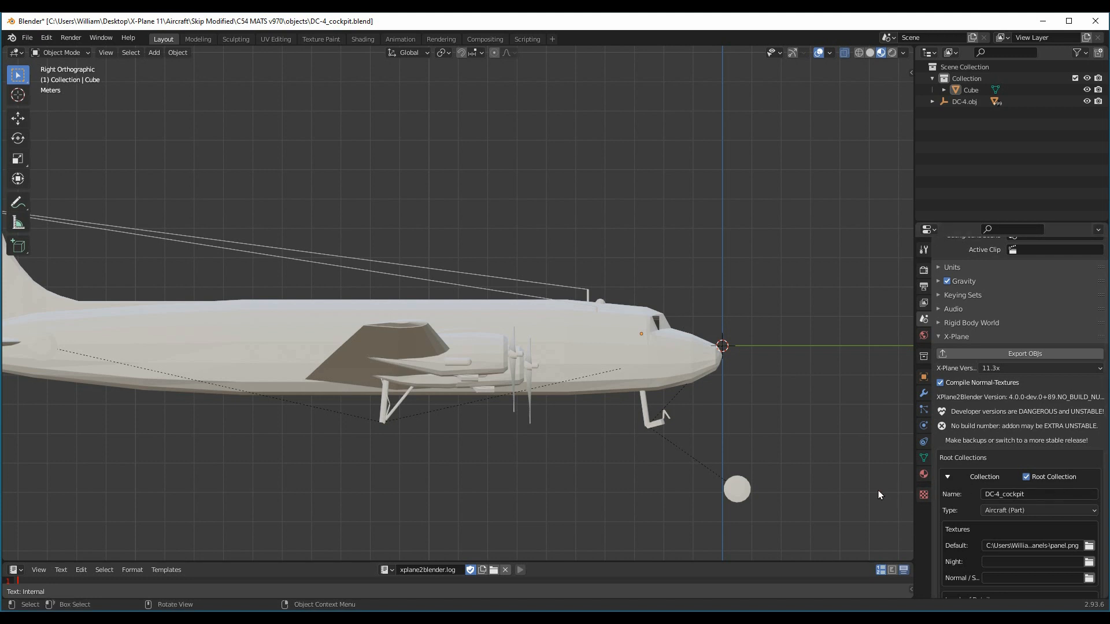
left_click(947, 476)
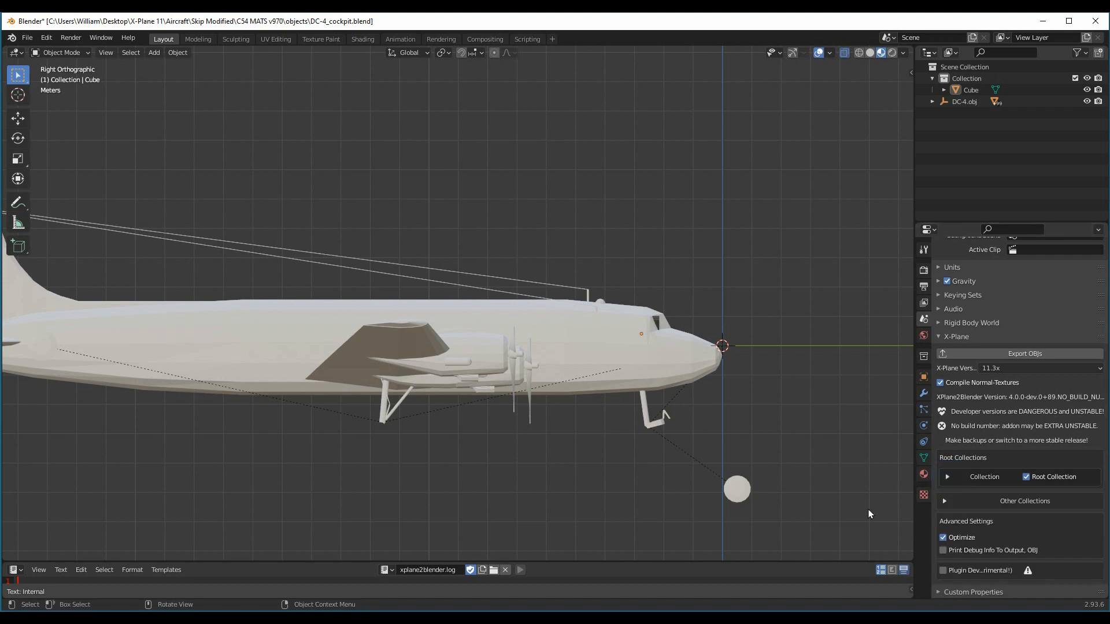
left_click(945, 501)
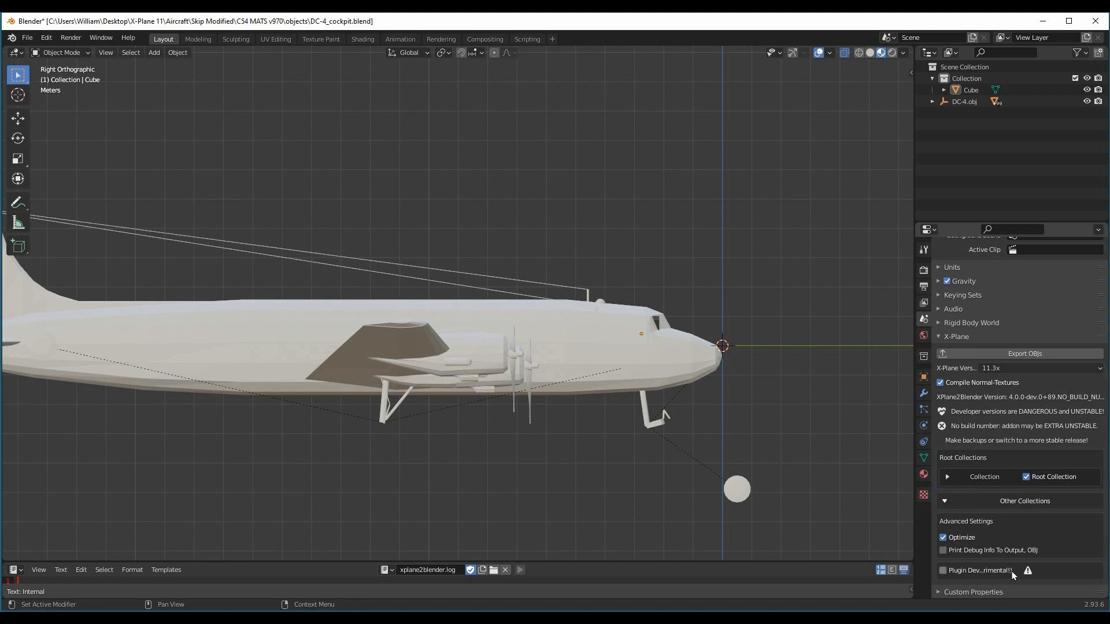
left_click(944, 502)
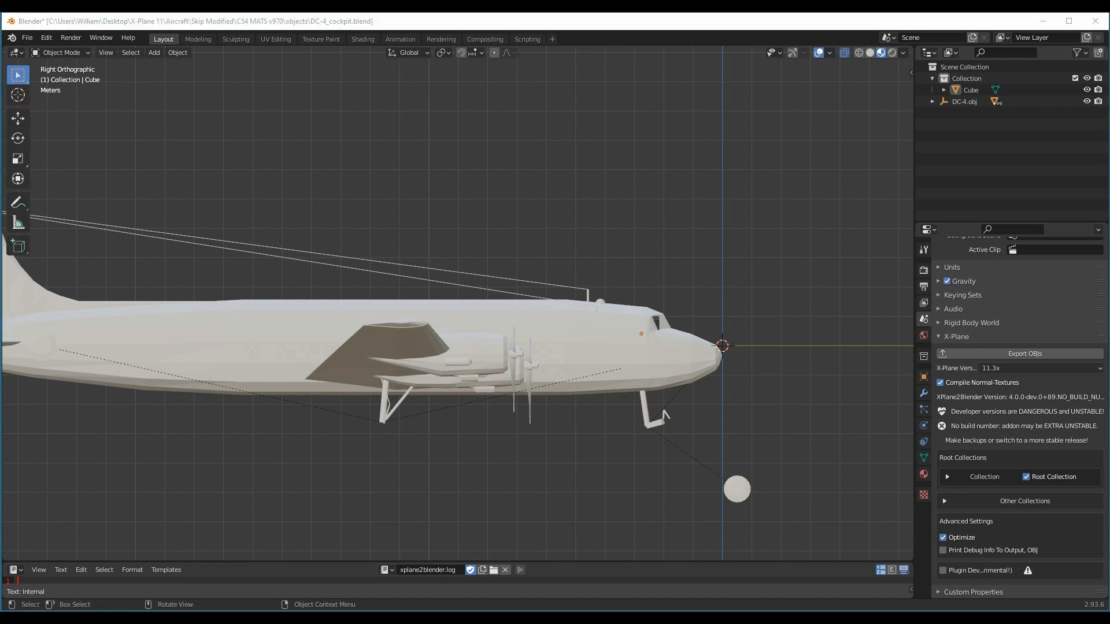
Step: Switch to Plane Maker, open the Viewpoint window, and show its general and cockpit settings
key("alt+Tab")
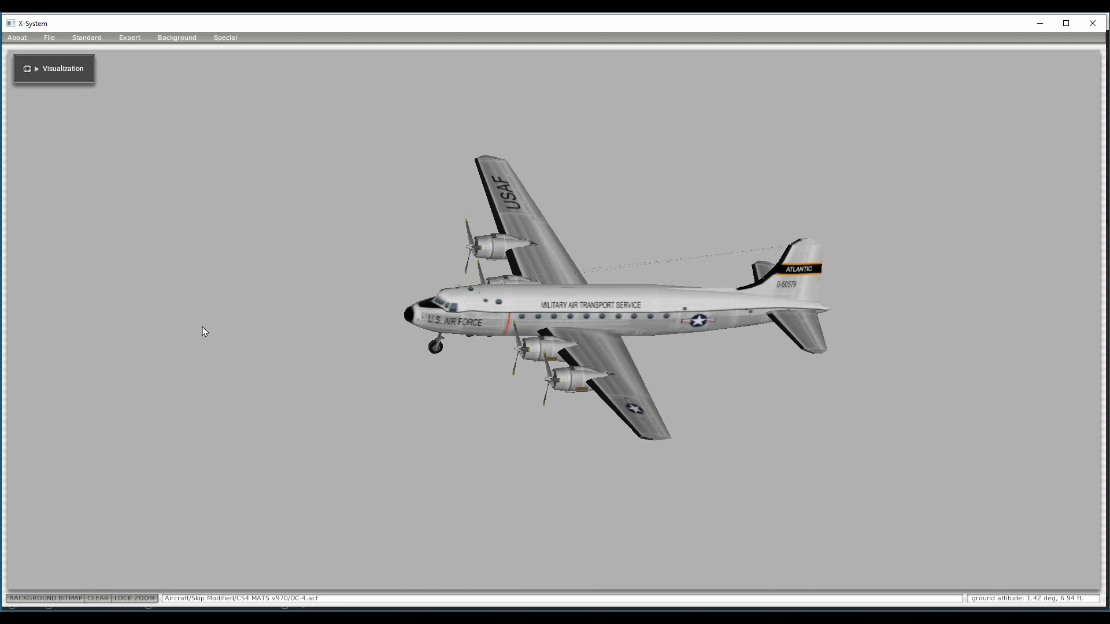
left_click(84, 38)
left_click(101, 54)
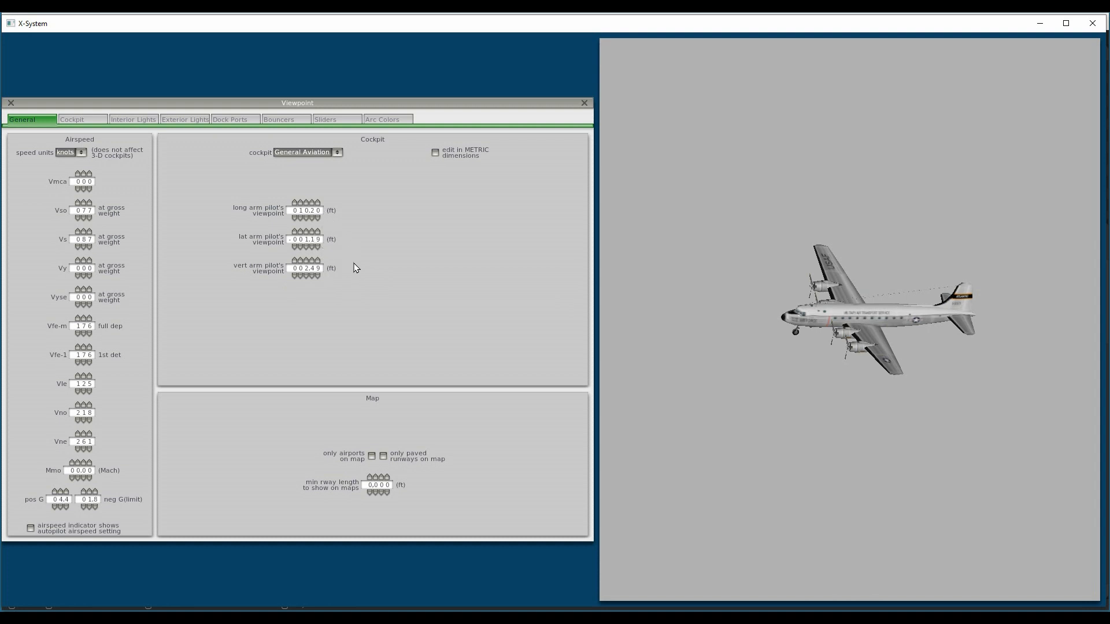
left_click(305, 283)
left_click(83, 119)
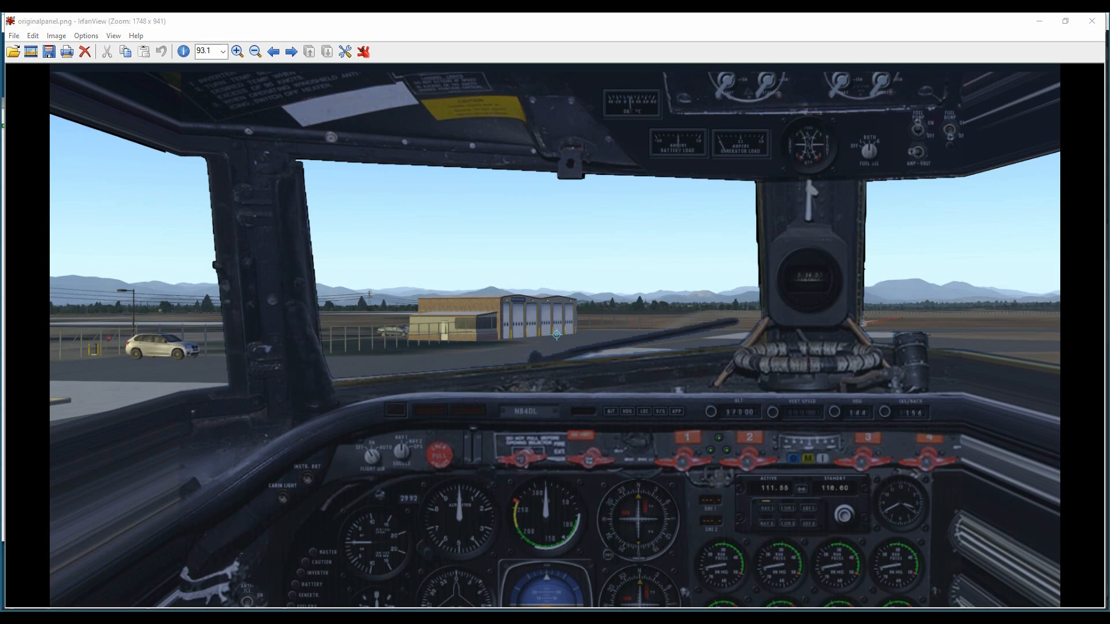
Step: Show the stretch.png cockpit image in IrfanView to compare it with originalpanel.png
key("Right")
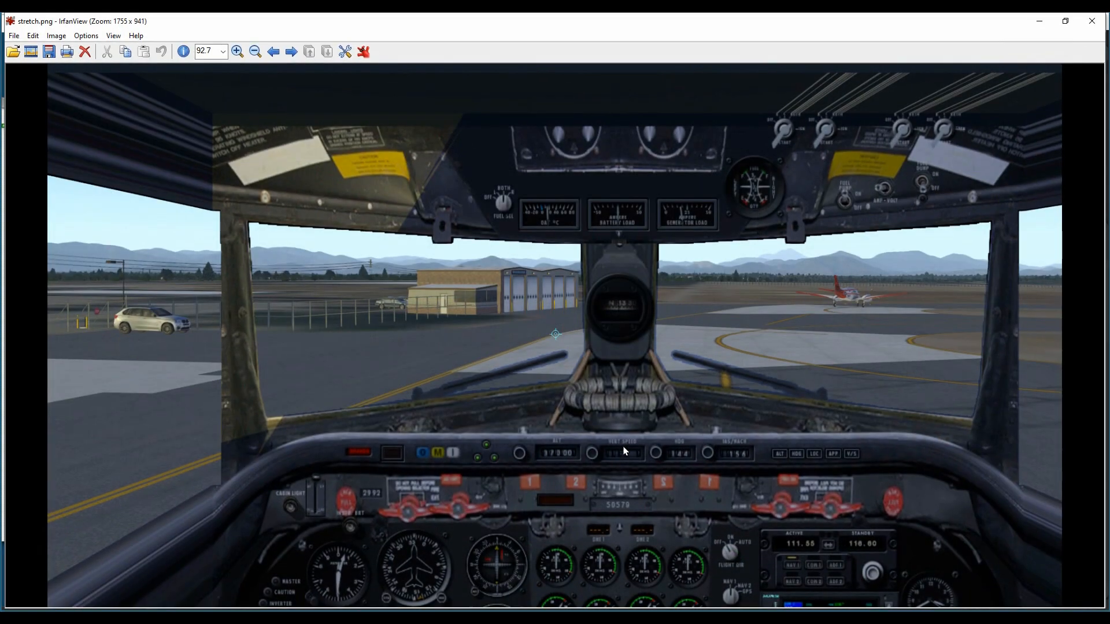